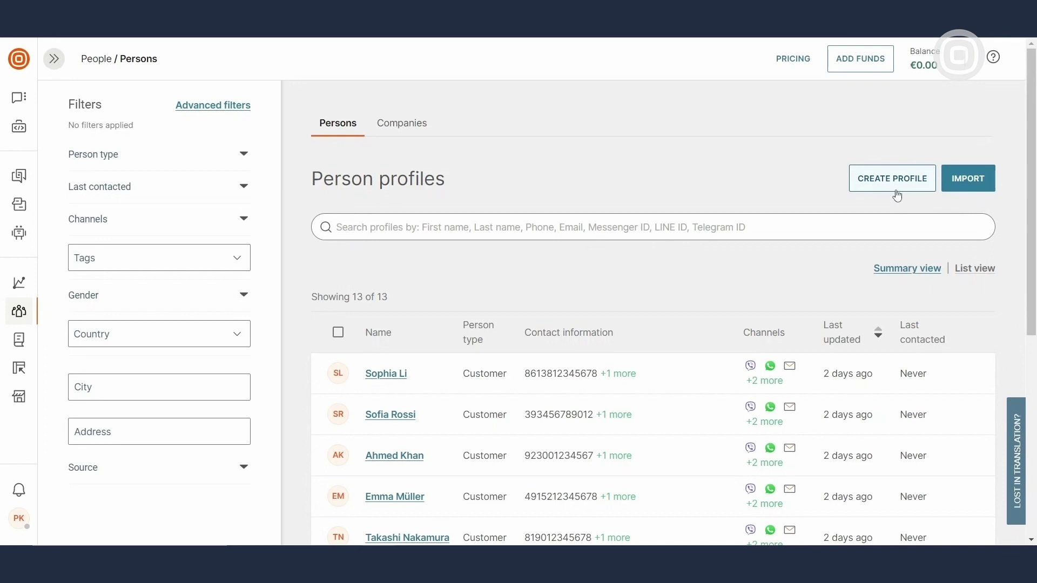
Step: Load Customer Data.csv into a new person profile import
left_click(969, 179)
left_click(358, 154)
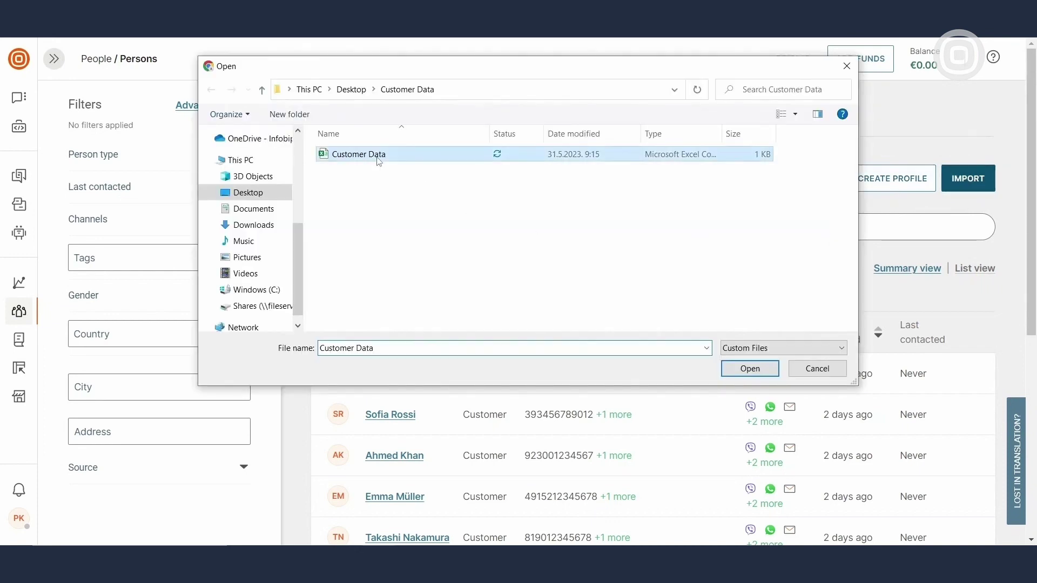
left_click(750, 369)
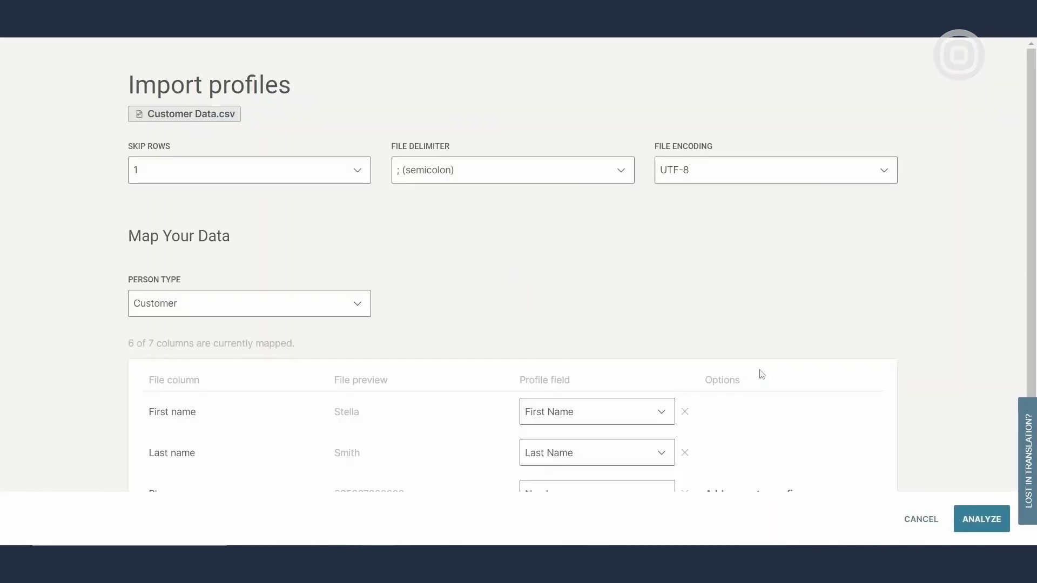
scroll(763, 375, "down", 5)
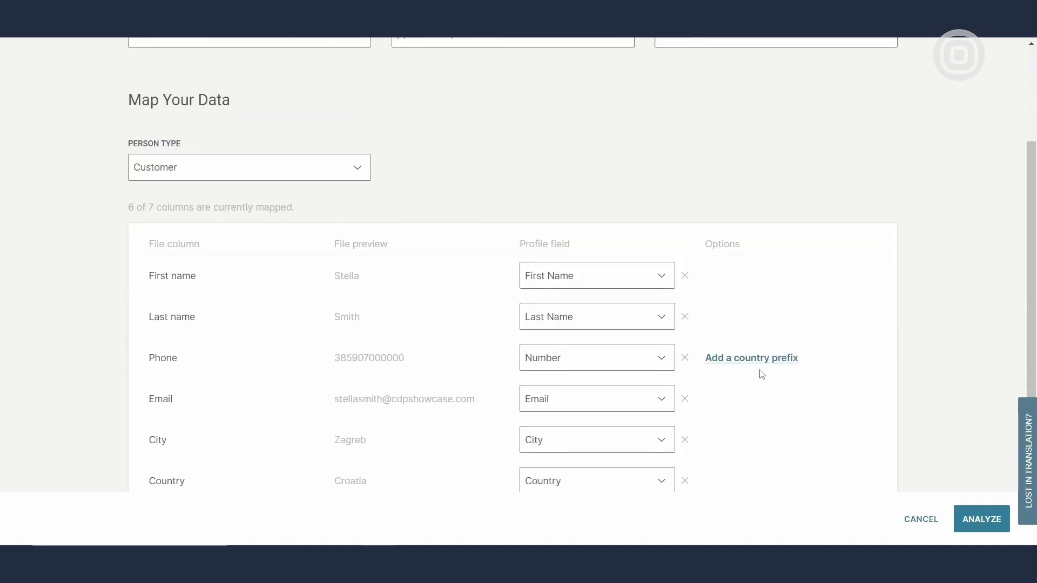
Step: Map Newsletter subscription to a new Date field in dd.mm.yyyy format and analyze the file
left_click(661, 458)
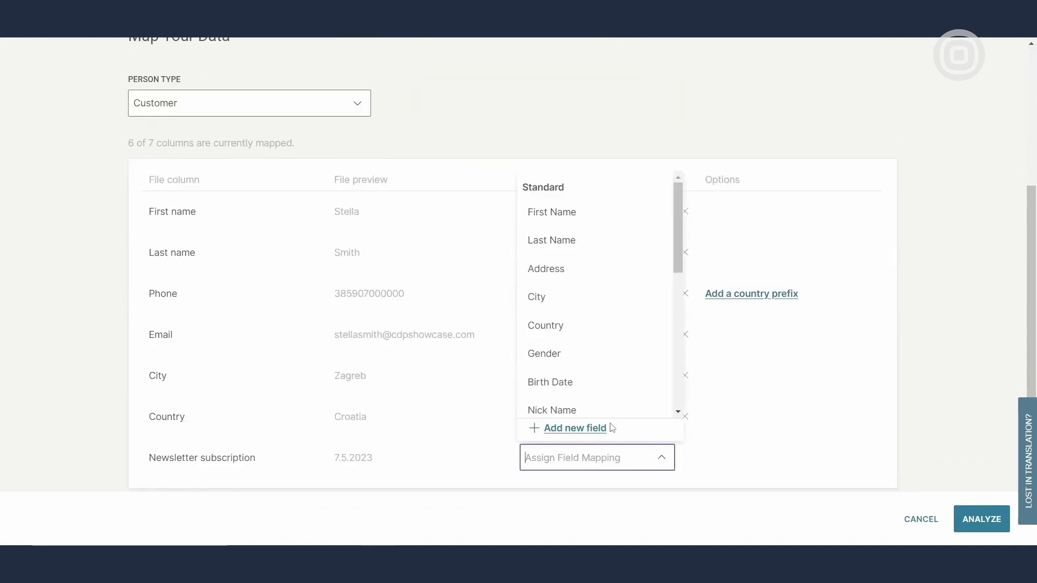
left_click(574, 429)
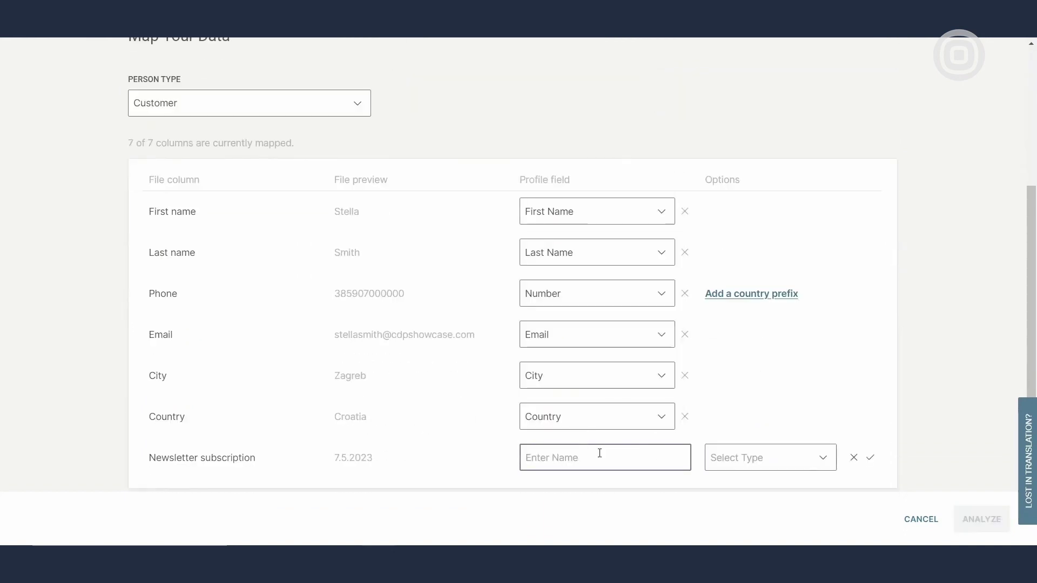
type("Newsletter subscription")
left_click(811, 461)
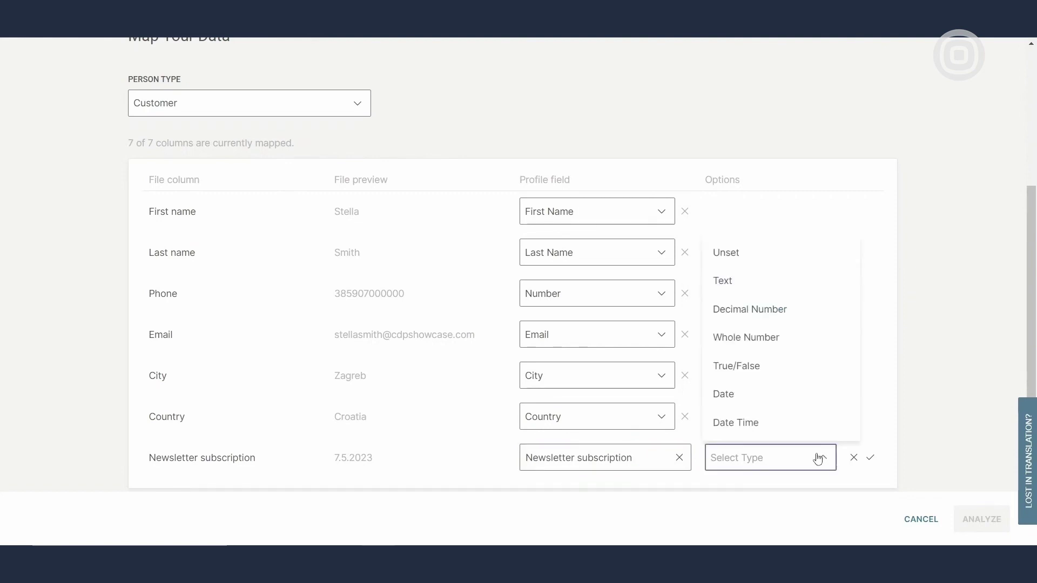
left_click(792, 405)
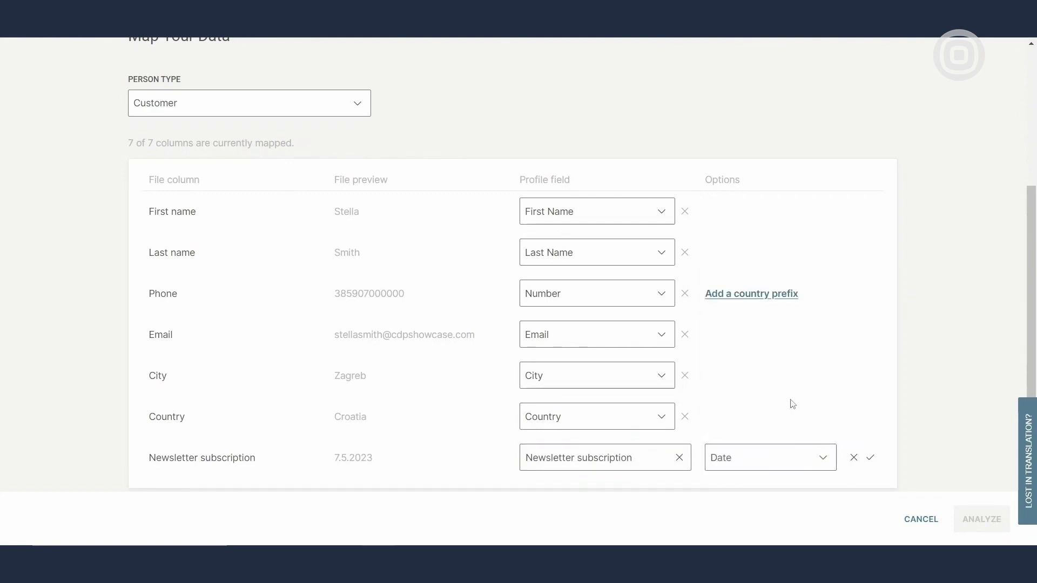
left_click(870, 458)
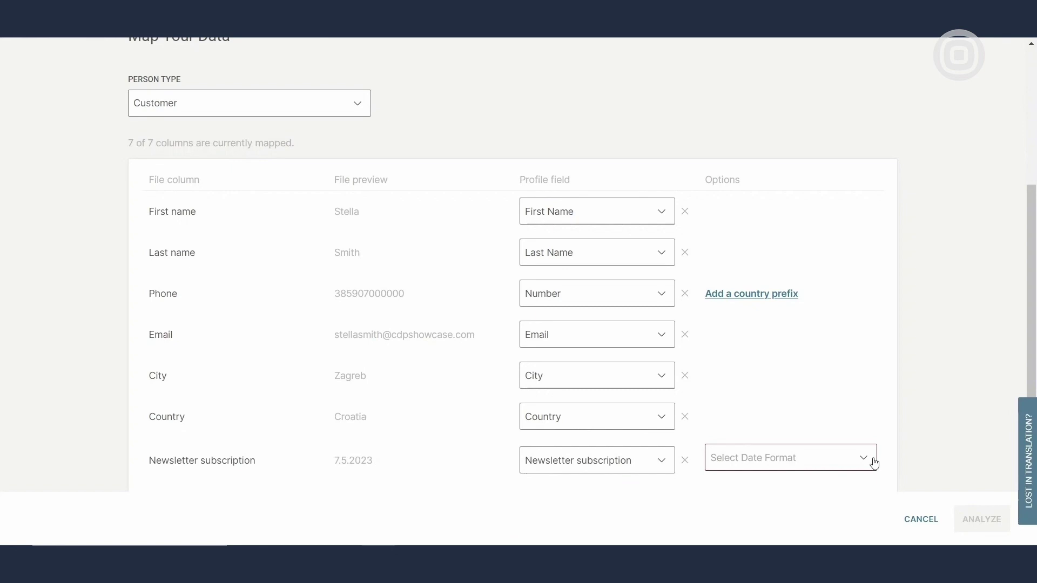
left_click(864, 458)
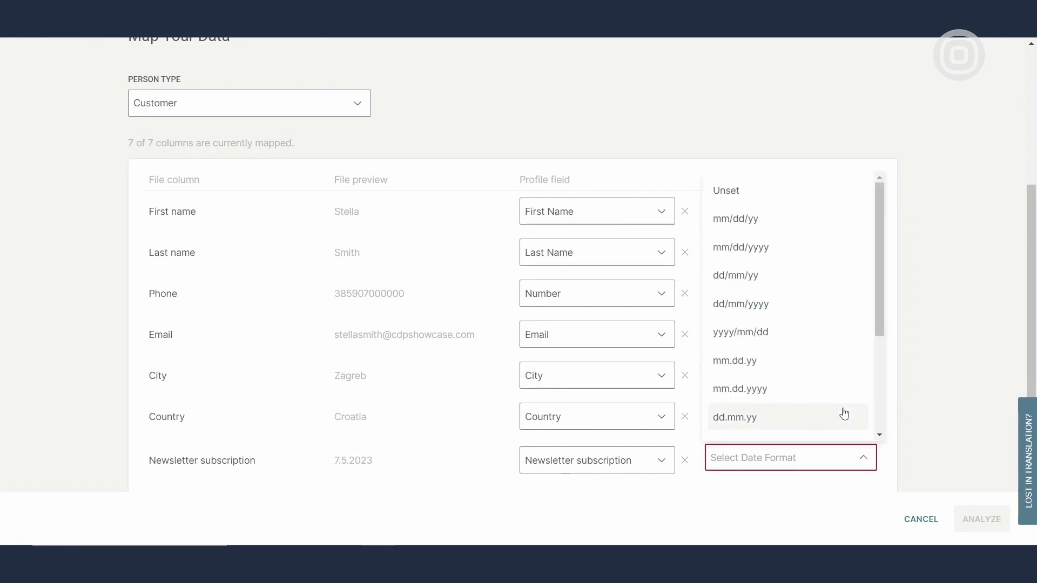
scroll(838, 409, "down", 2)
left_click(824, 377)
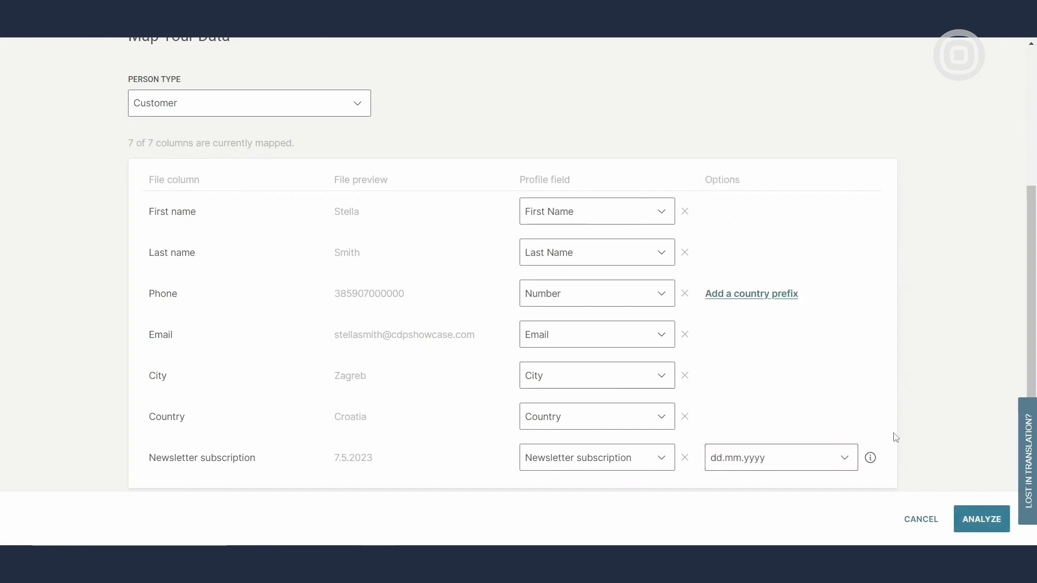
left_click(981, 519)
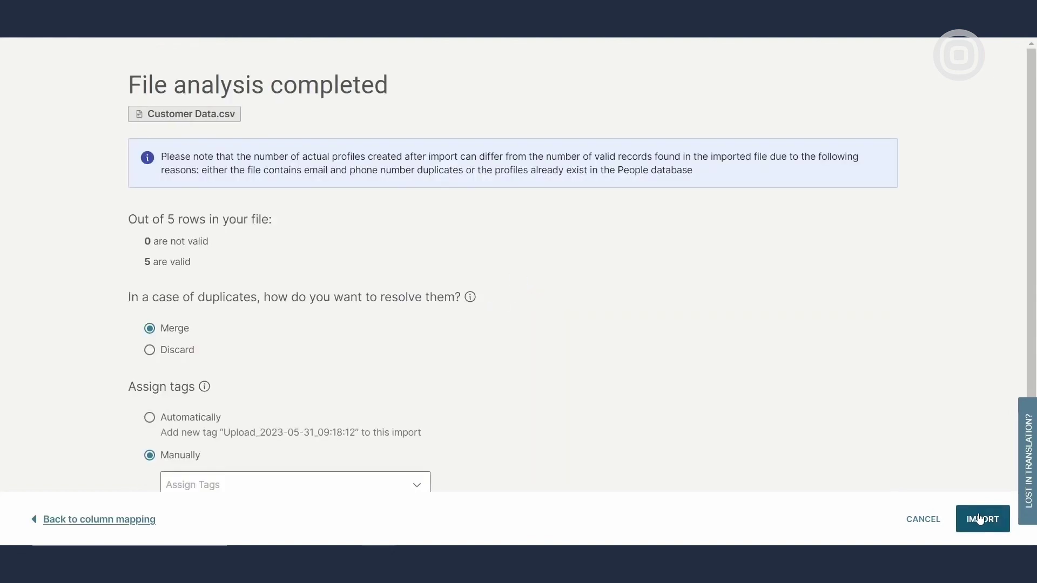
Step: Import the analysed profiles, then go to People > Segments
left_click(981, 520)
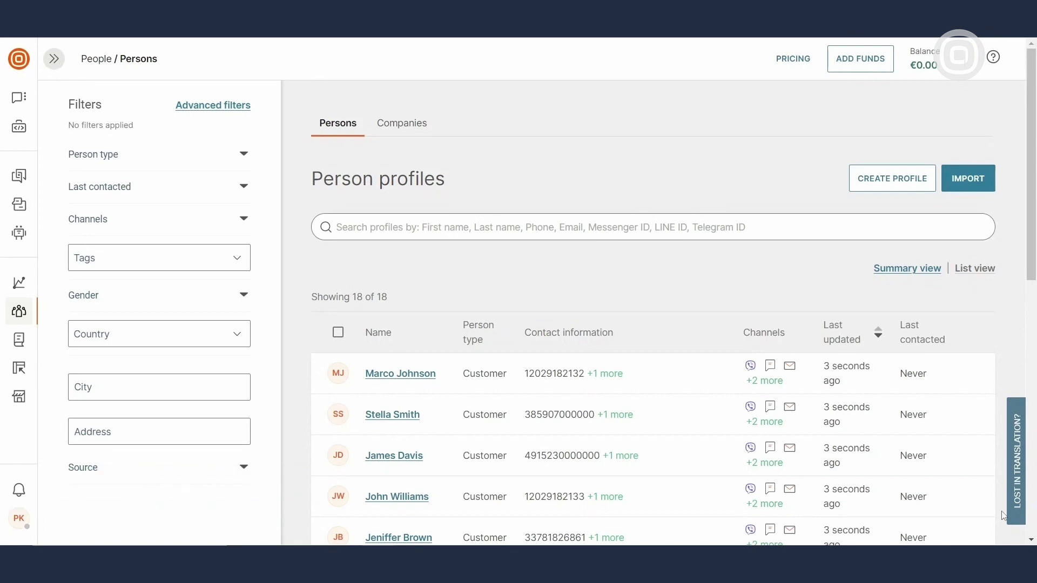
mouse_move(19, 312)
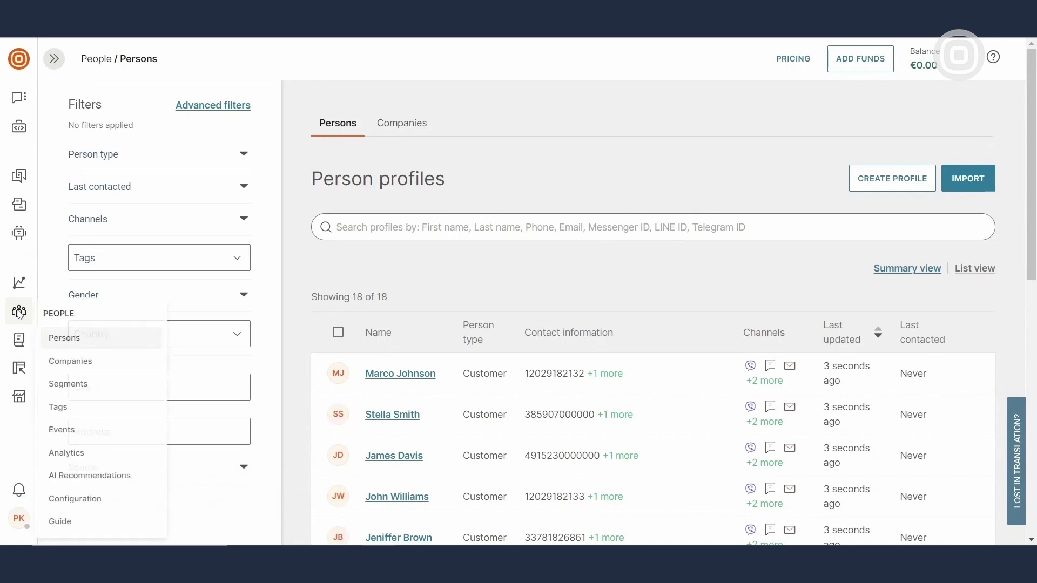
left_click(125, 389)
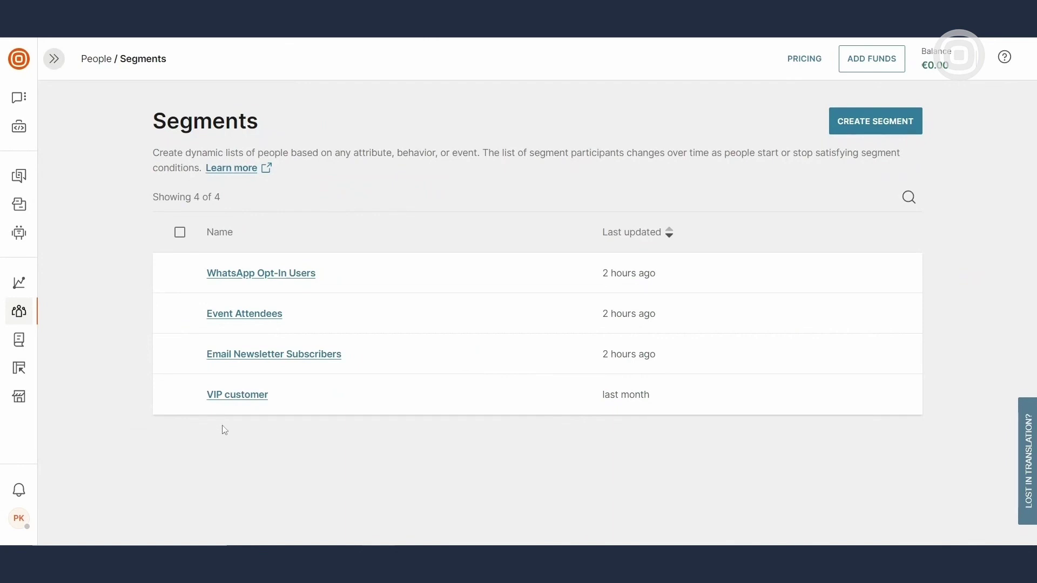
Step: Create a Welcome Message segment with the rule City is Zagreb
left_click(875, 123)
scroll(950, 215, "down", 5)
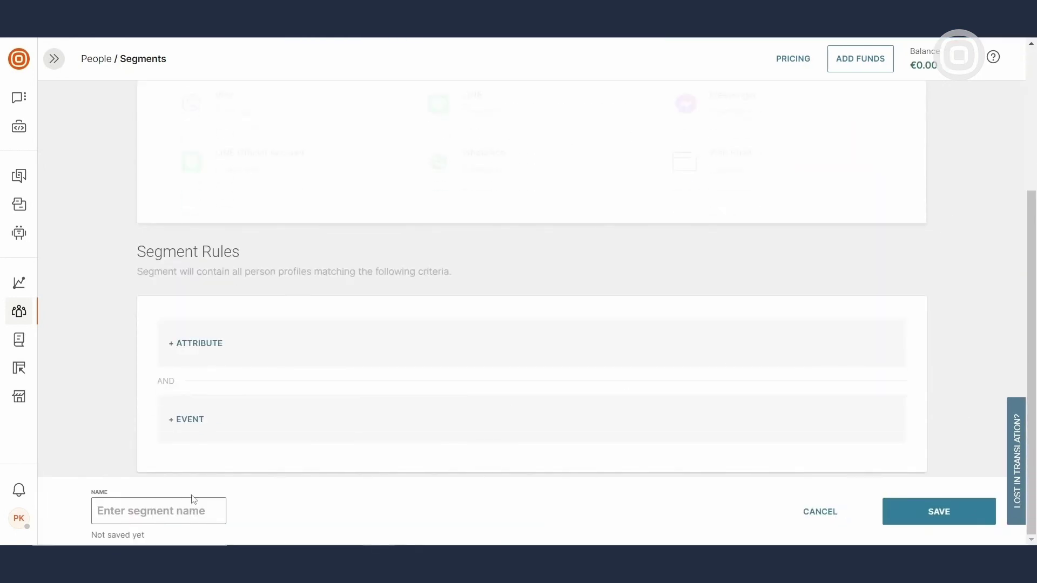
left_click(162, 510)
type("Welcome Message")
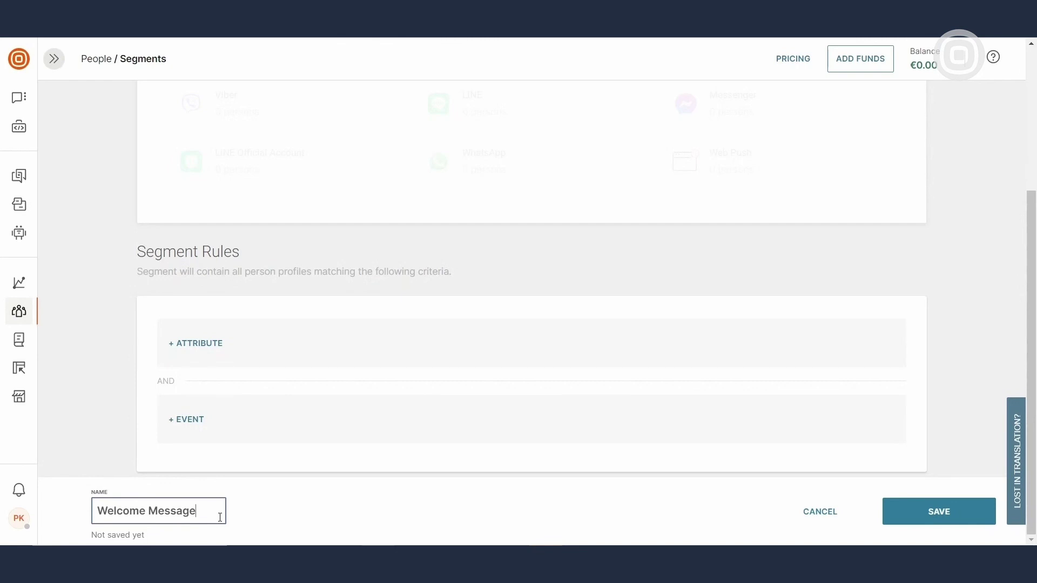
left_click(196, 343)
left_click(267, 358)
type("c")
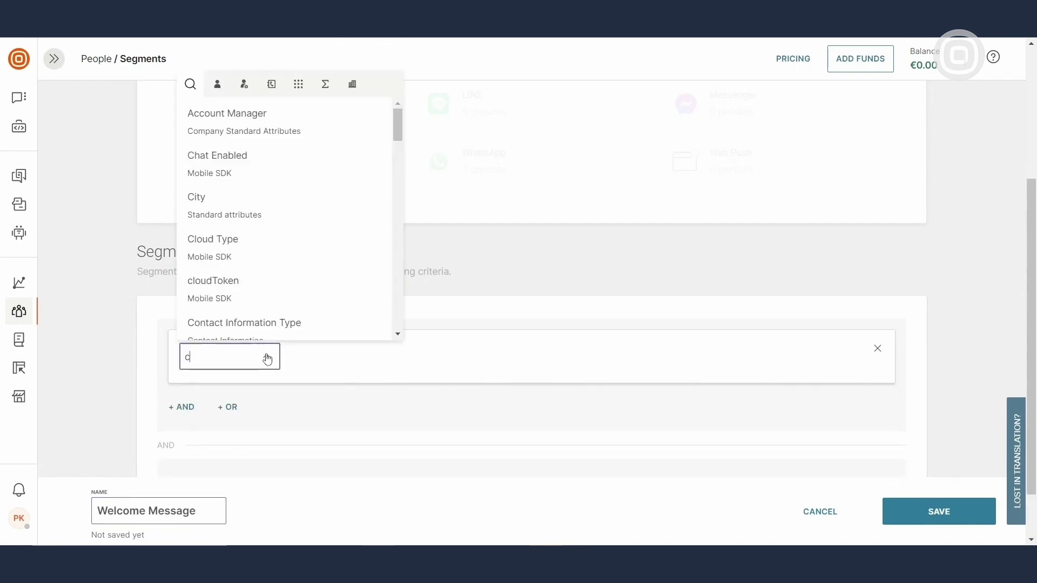
type("it")
left_click(197, 308)
left_click(351, 392)
type("Zagreb")
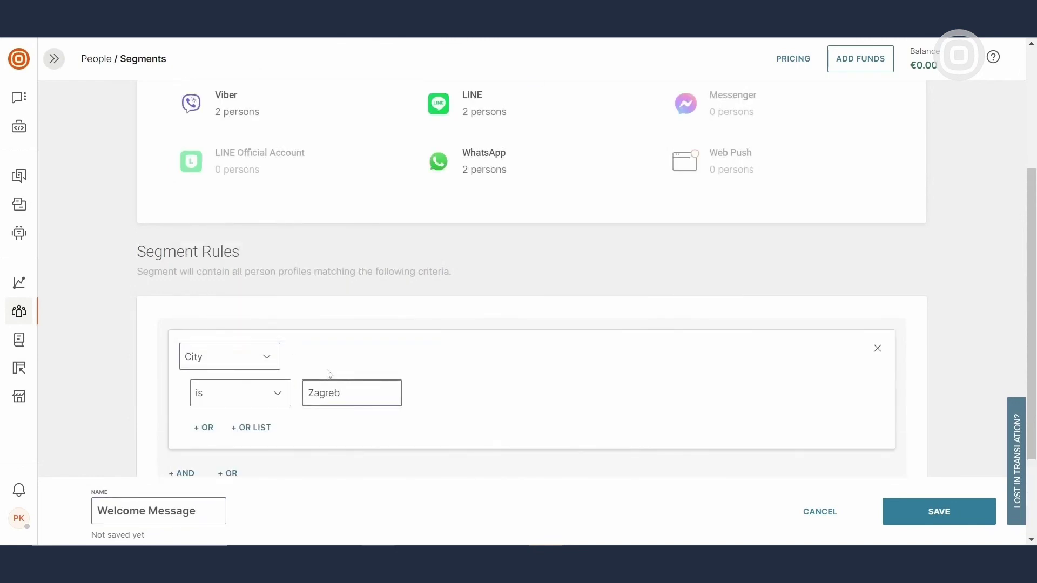
scroll(328, 374, "down", 2)
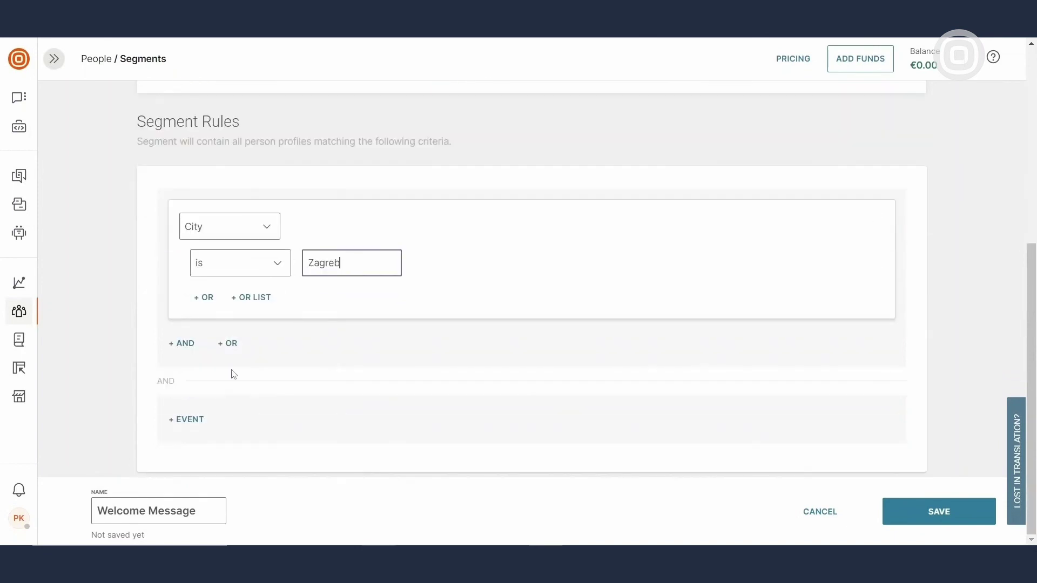
Step: Add a Newsletter subscription 'was within 30 days' rule and save the segment
left_click(182, 343)
left_click(223, 353)
type("New")
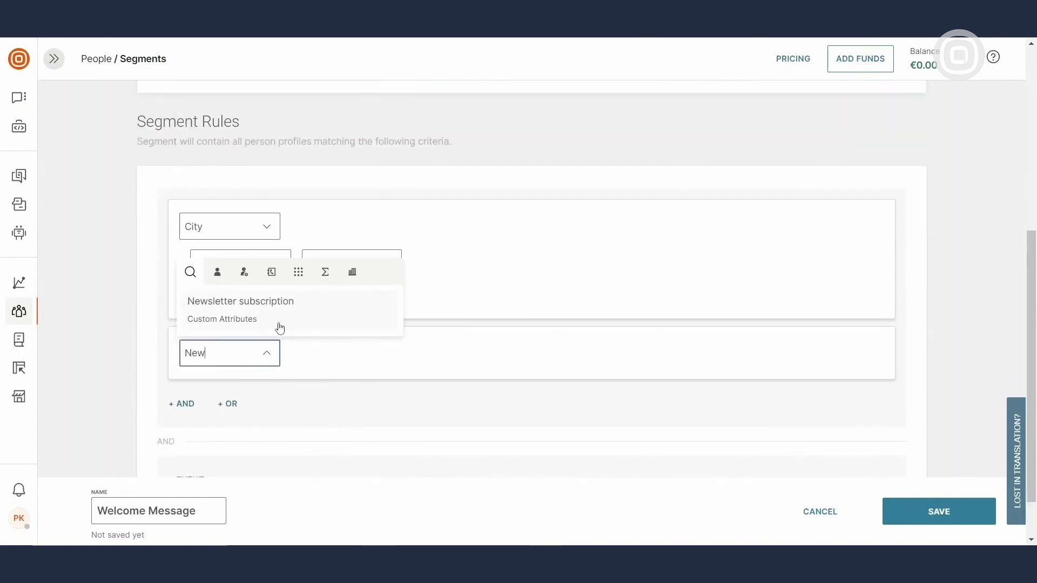
left_click(241, 301)
left_click(280, 390)
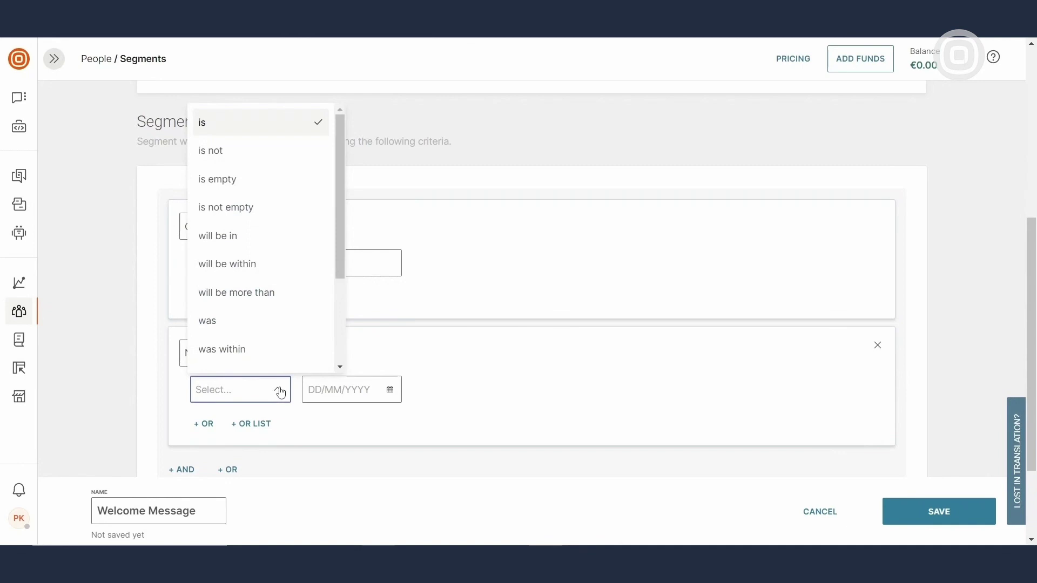
left_click(222, 349)
double_click(409, 355)
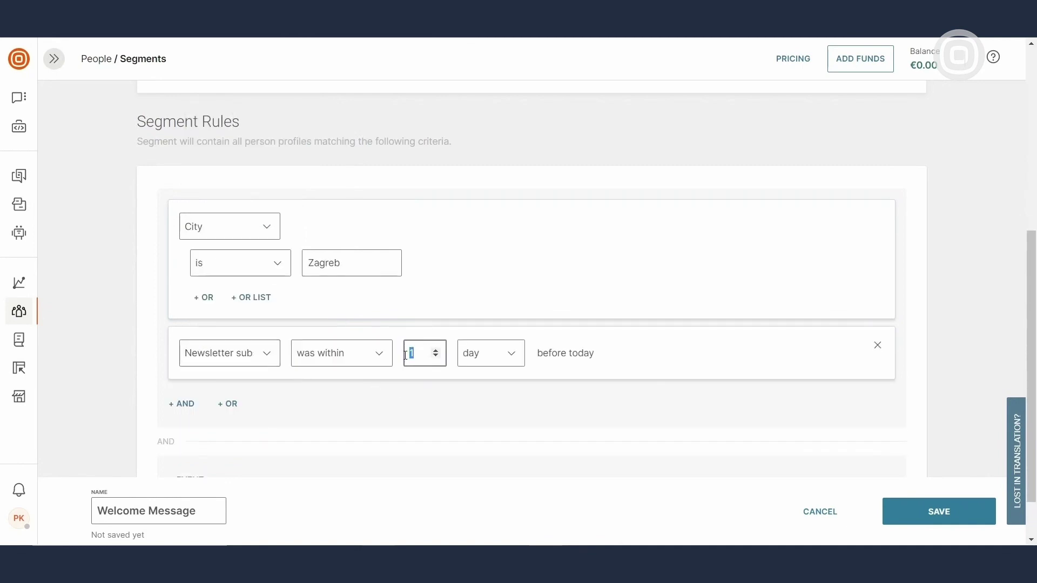
type("30")
left_click(944, 512)
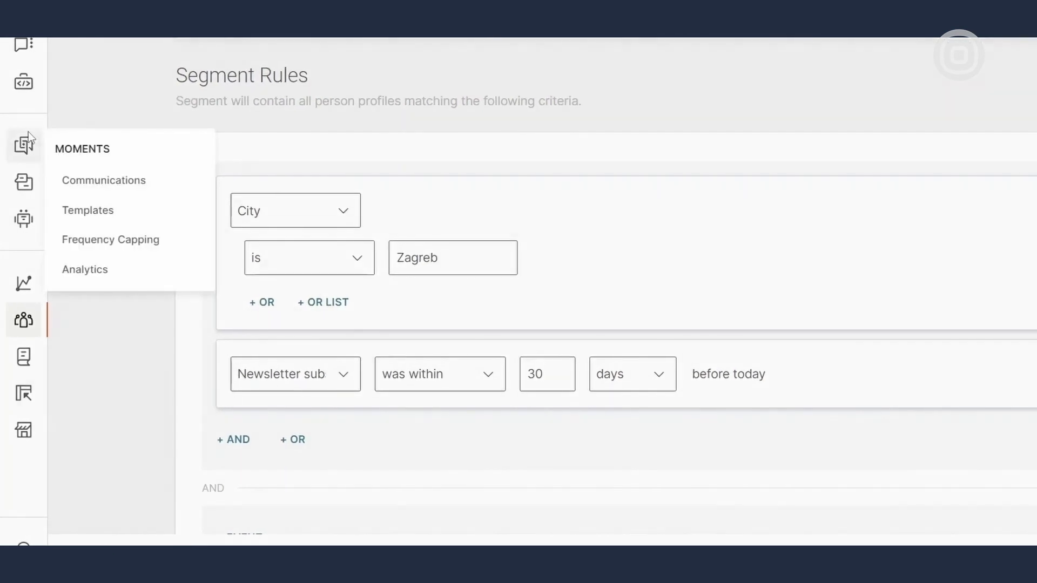
mouse_move(19, 176)
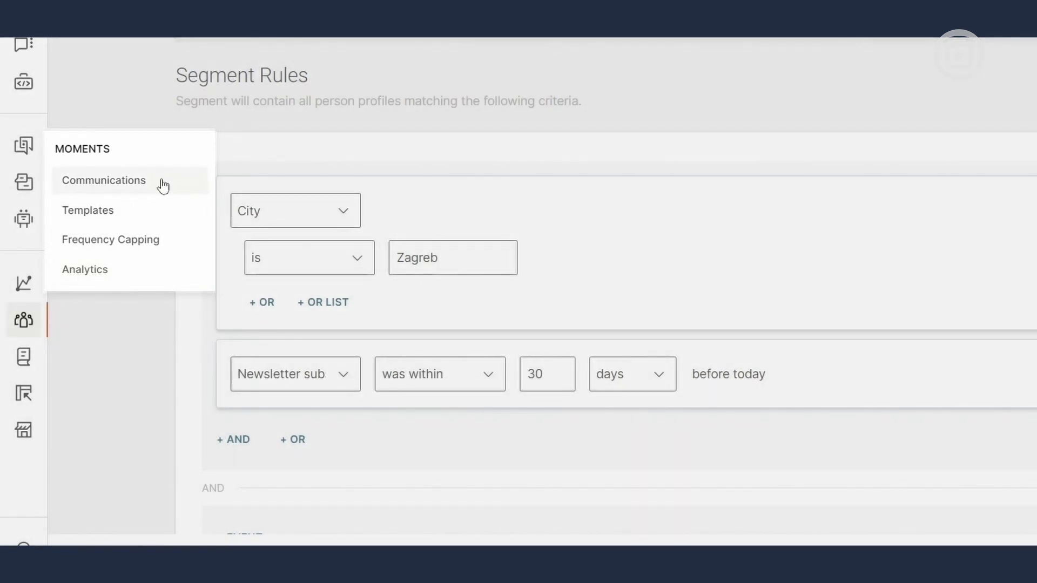
Step: Go to Moments > Communications and focus the communications search
left_click(162, 178)
scroll(624, 227, "down", 2)
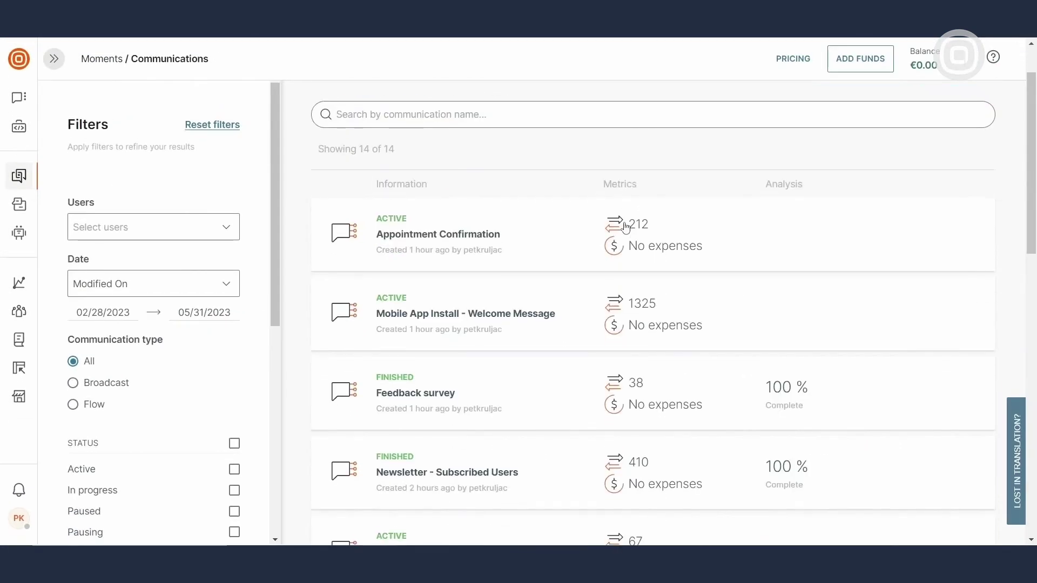
scroll(624, 227, "down", 1)
scroll(624, 228, "up", 3)
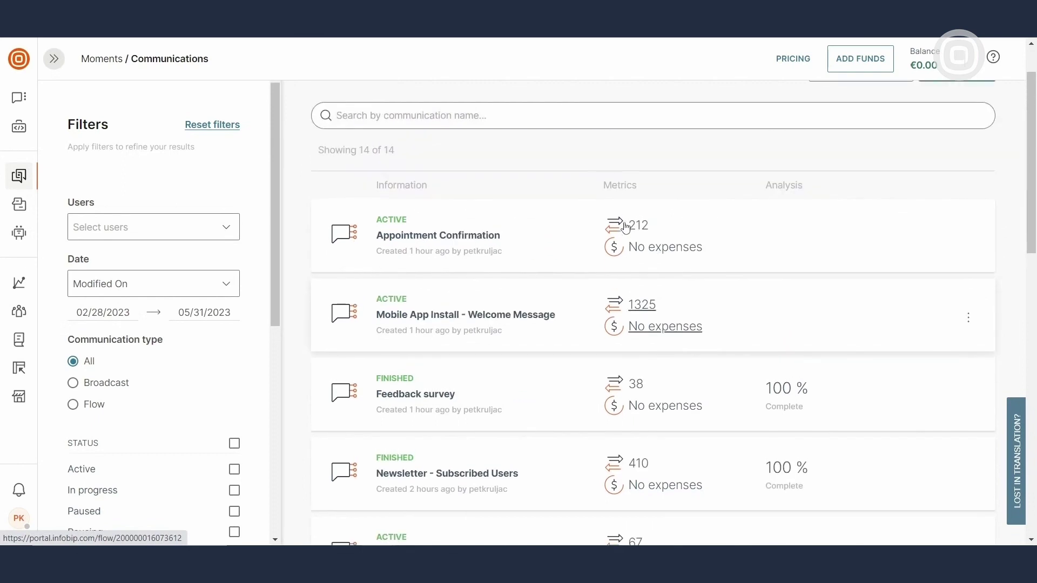
scroll(624, 227, "up", 2)
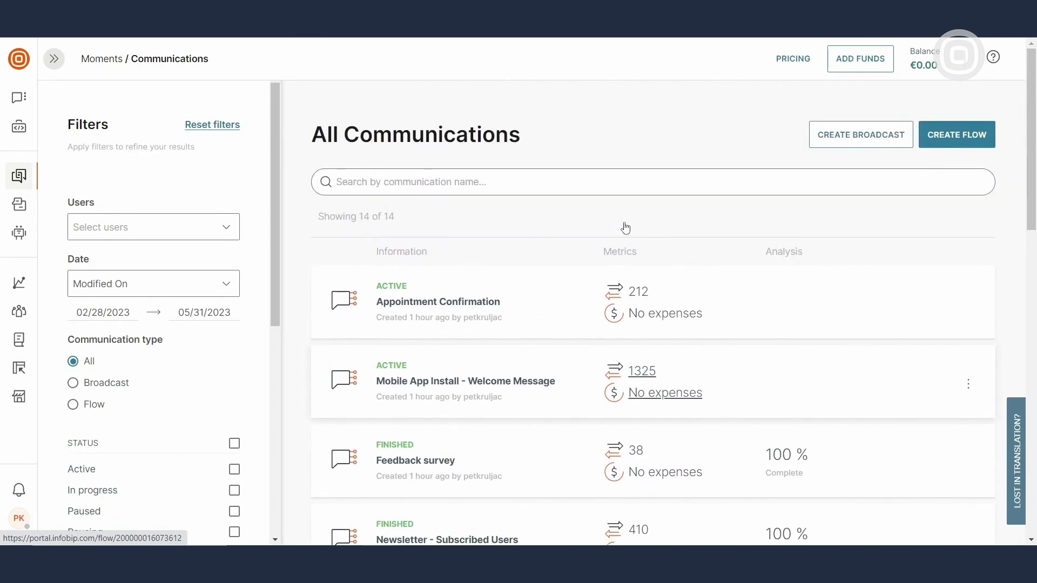
left_click(491, 180)
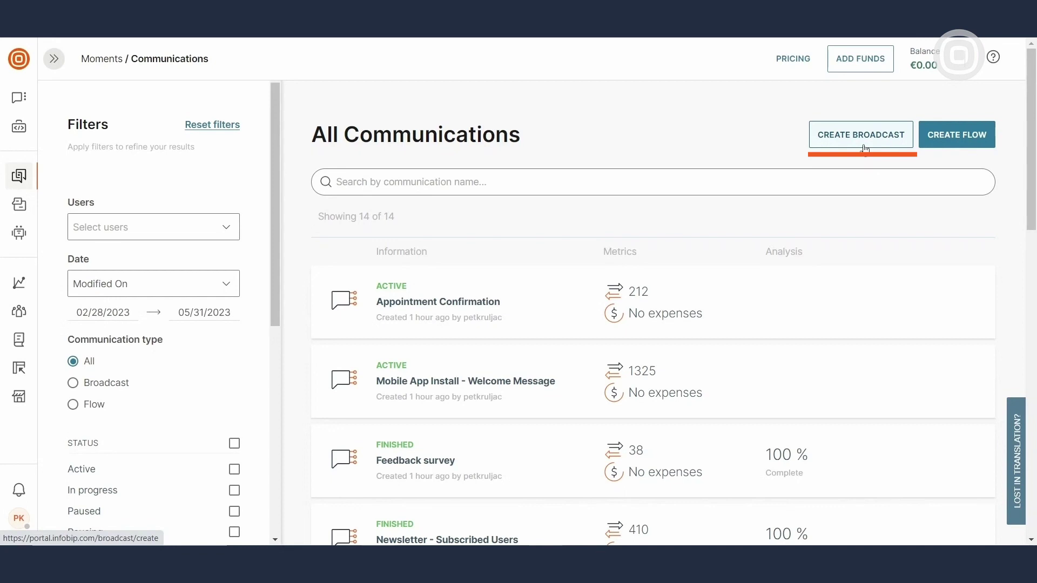
Step: Start a new flow from scratch with a Predefined Audience entry point
left_click(957, 135)
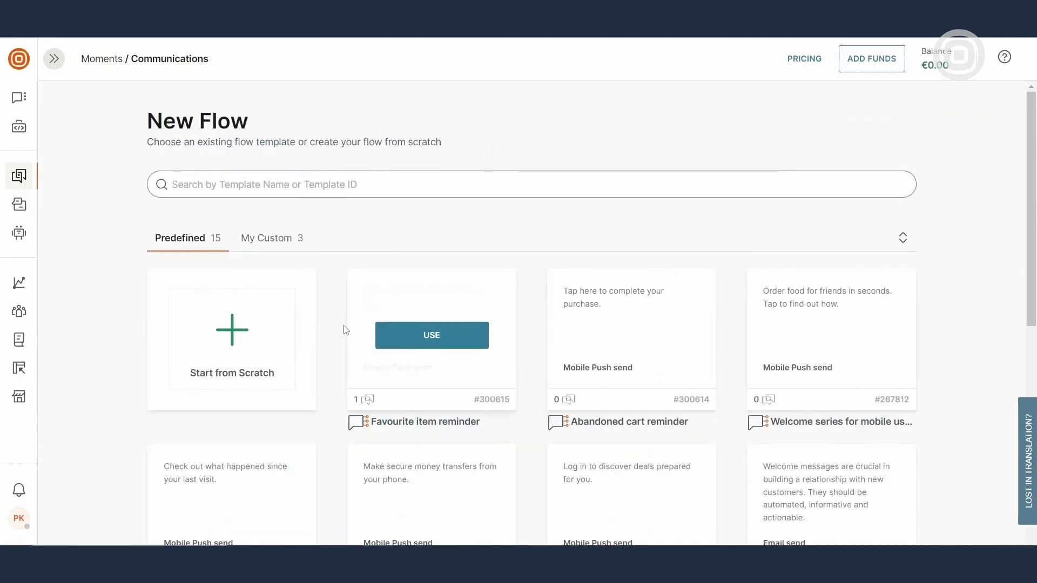
left_click(233, 330)
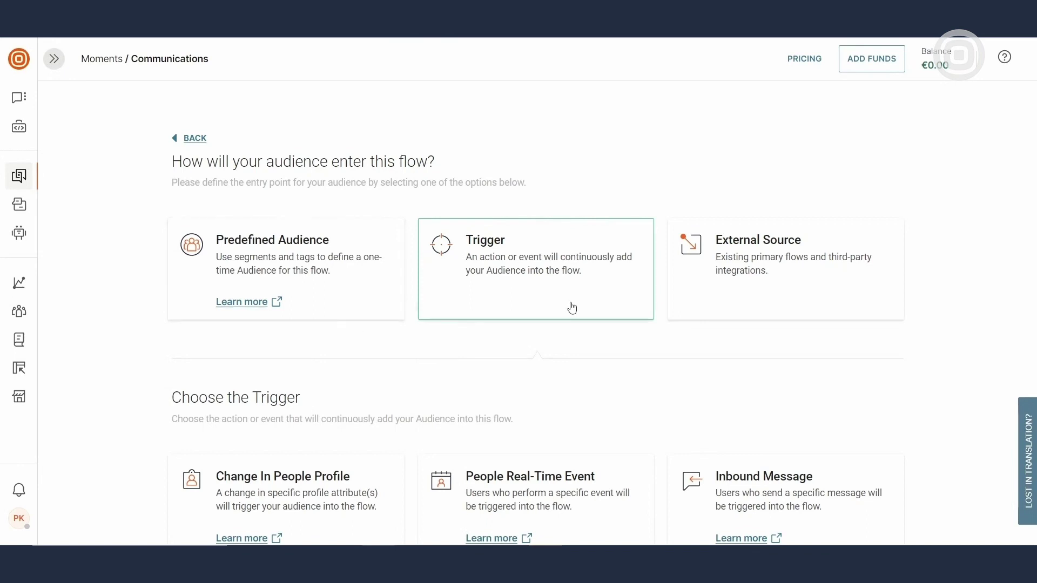
scroll(572, 308, "down", 3)
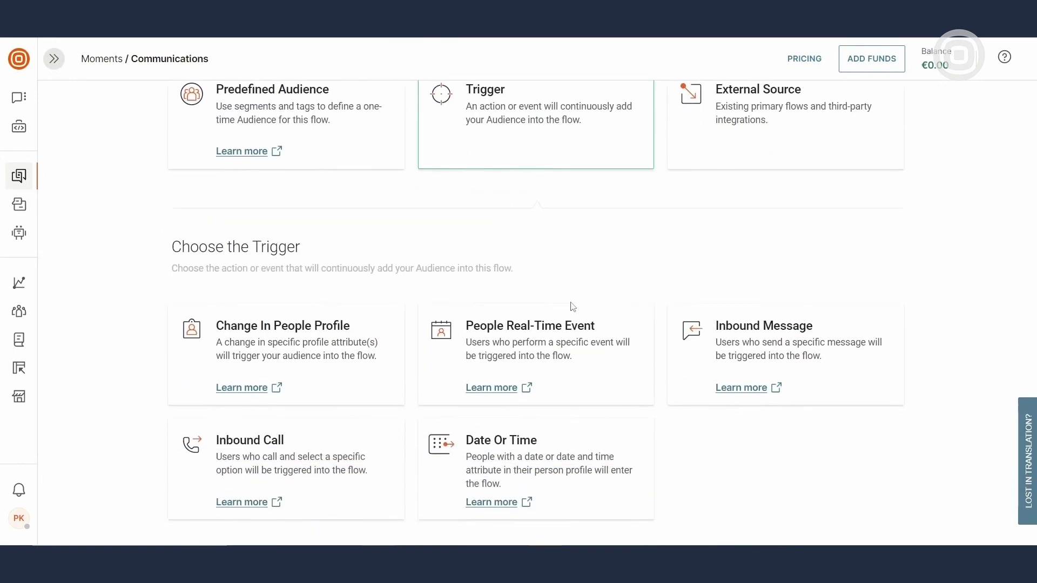
scroll(572, 308, "up", 3)
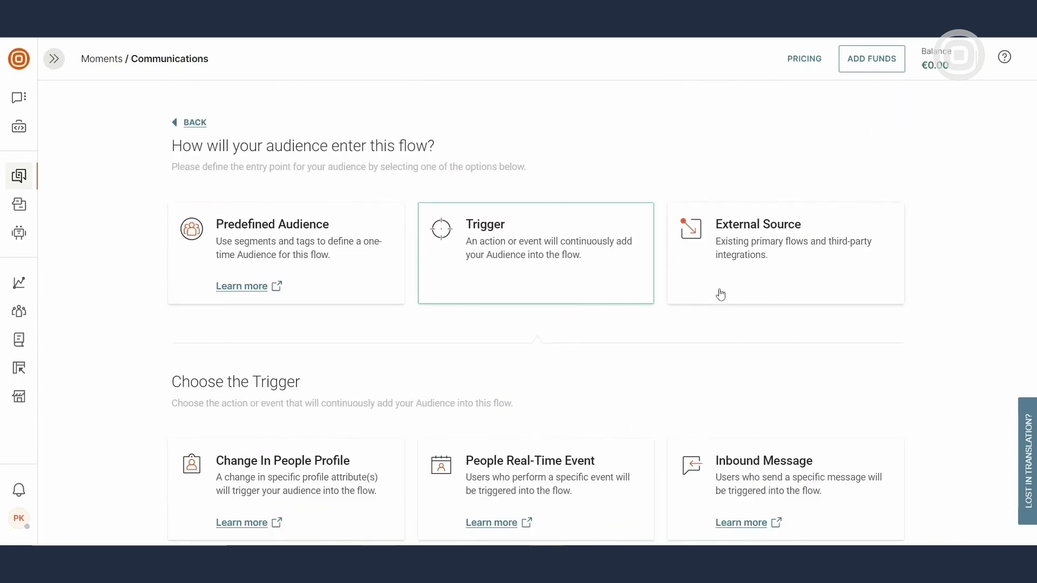
left_click(720, 294)
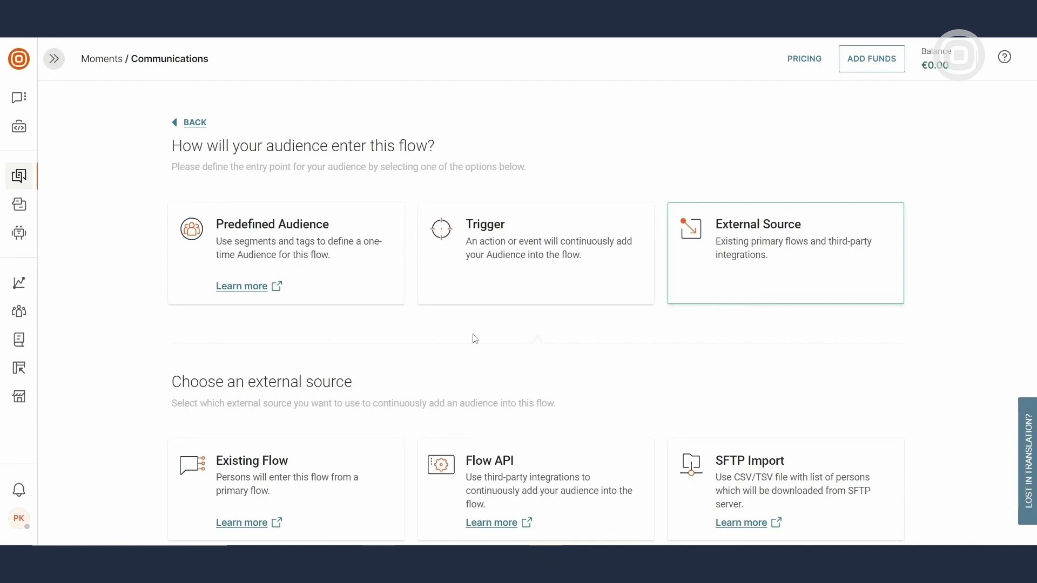
left_click(356, 294)
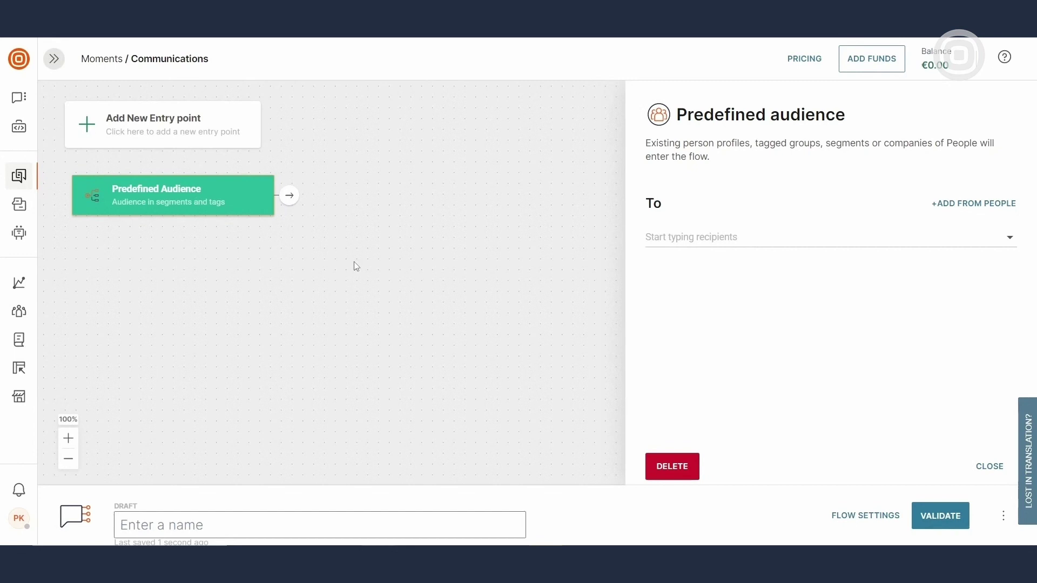
Step: Set the Predefined Audience recipients to the Welcome Message segment
left_click(985, 244)
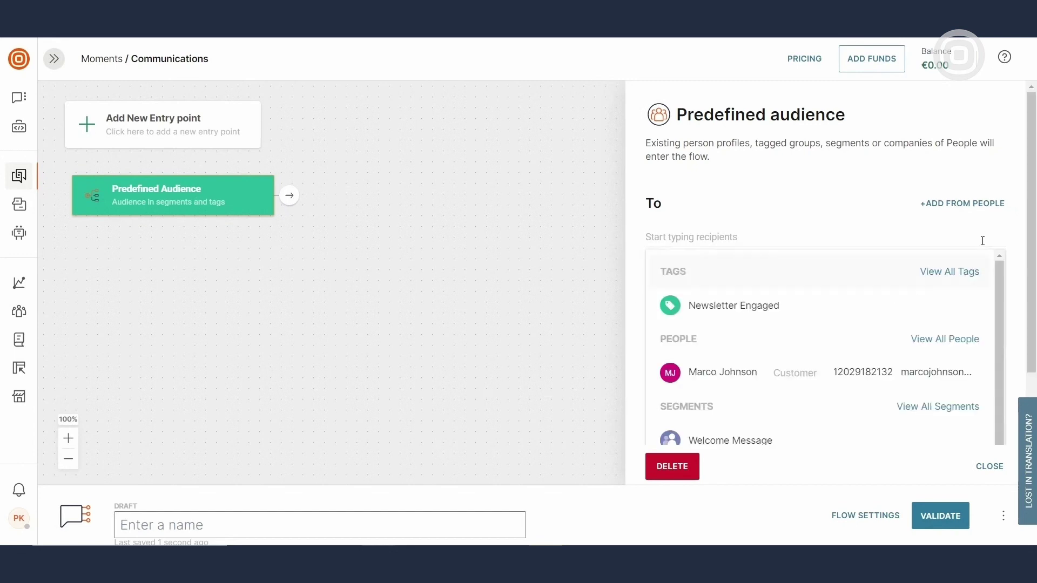
scroll(867, 321, "down", 2)
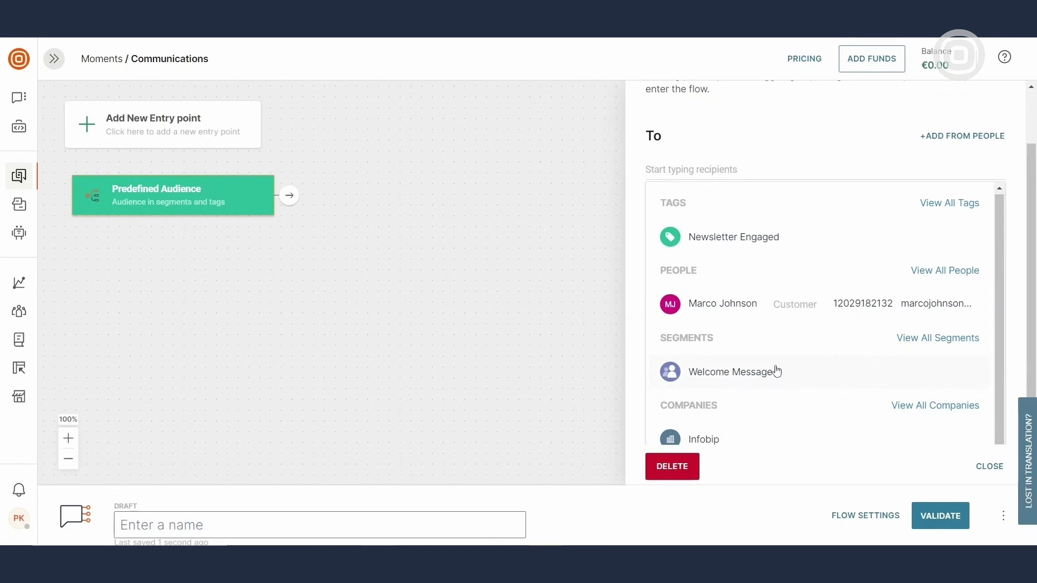
left_click(729, 371)
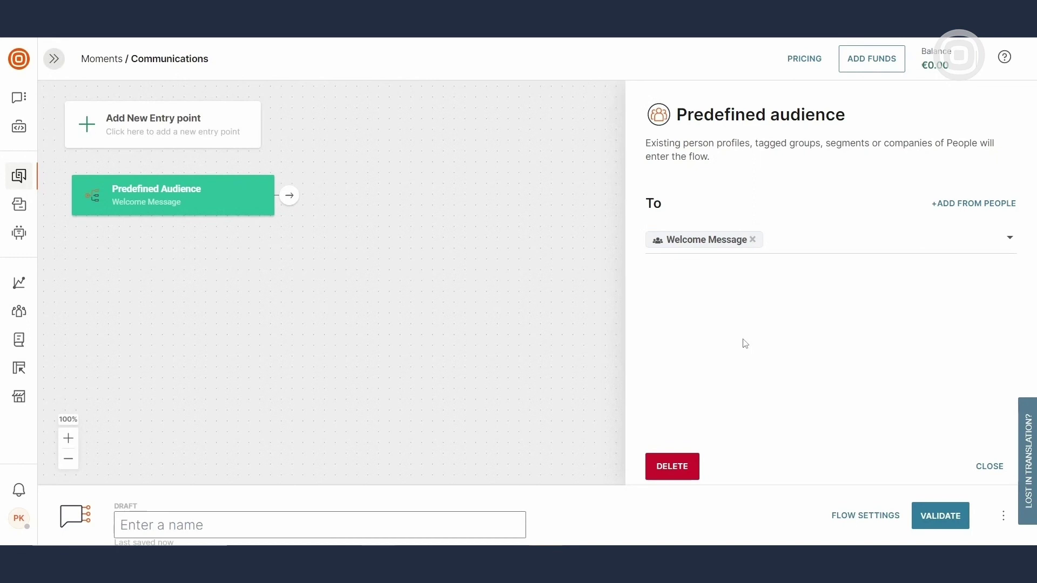
left_click(289, 196)
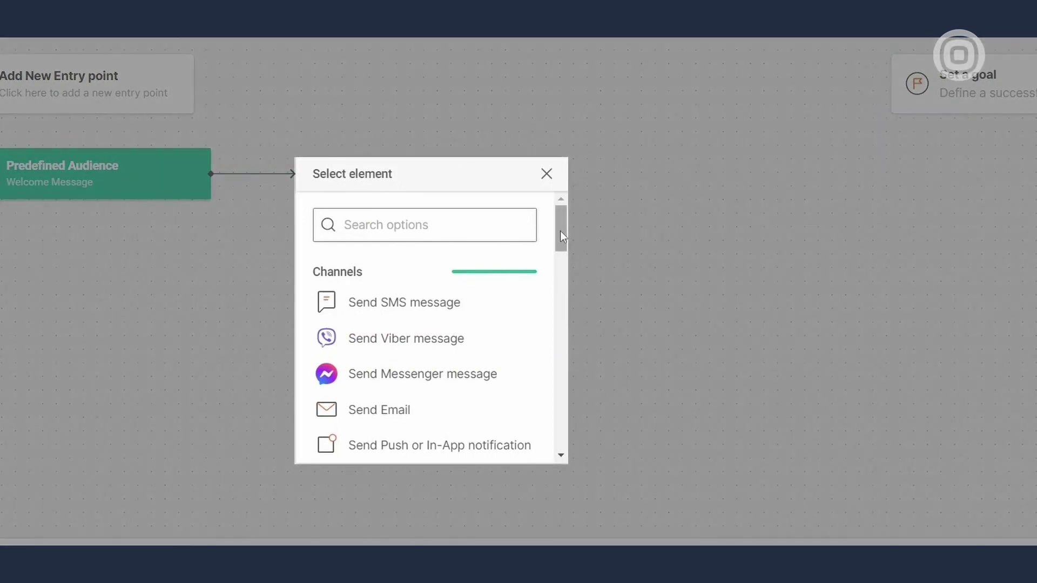
left_click_drag(561, 231, 560, 301)
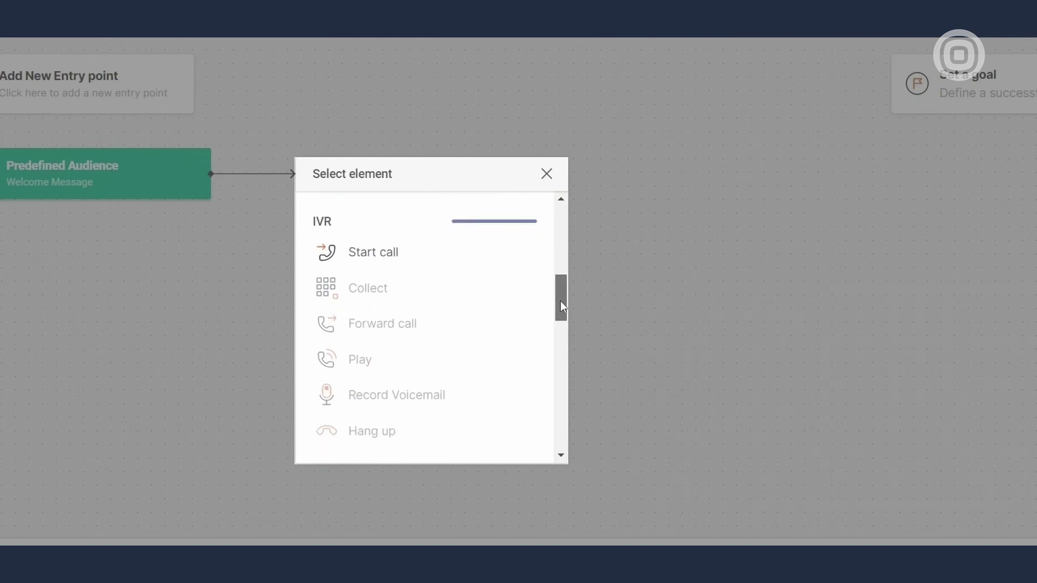
left_click_drag(560, 301, 560, 347)
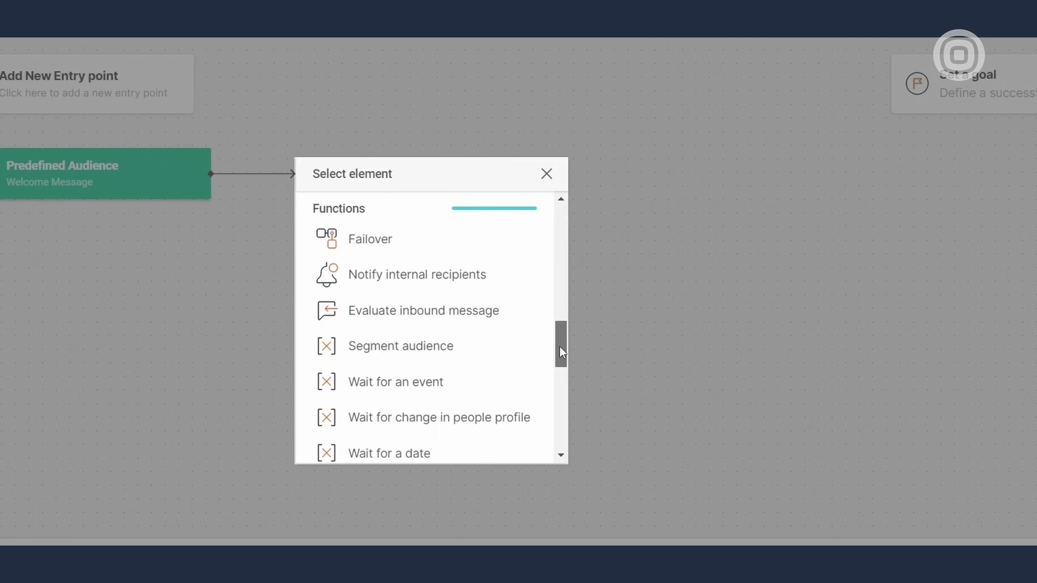
mouse_move(561, 347)
left_mouse_down()
mouse_move(559, 434)
mouse_move(558, 219)
left_mouse_up()
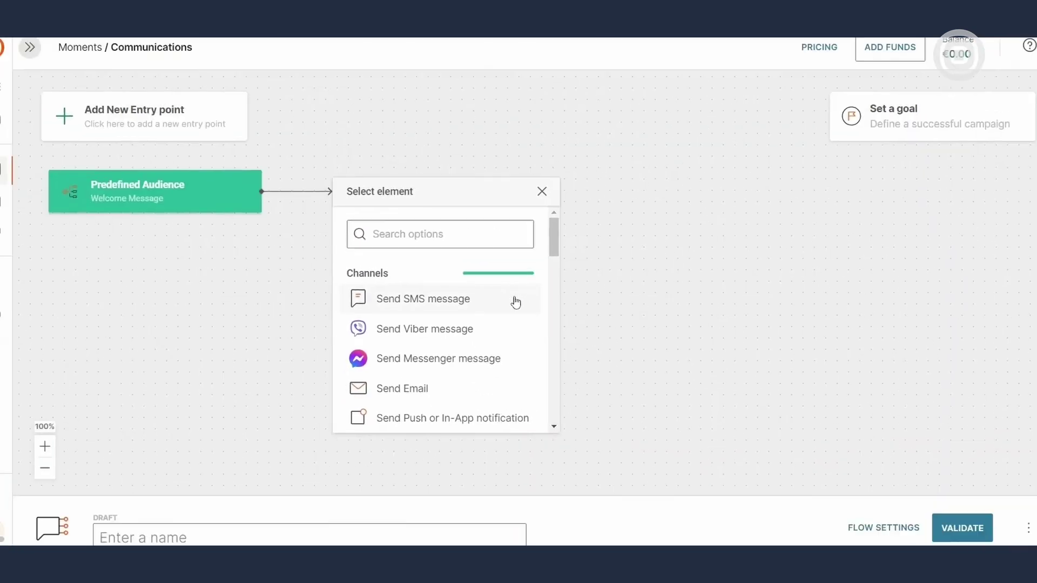
Step: Add a Send SMS message step and show its sender list
left_click(515, 302)
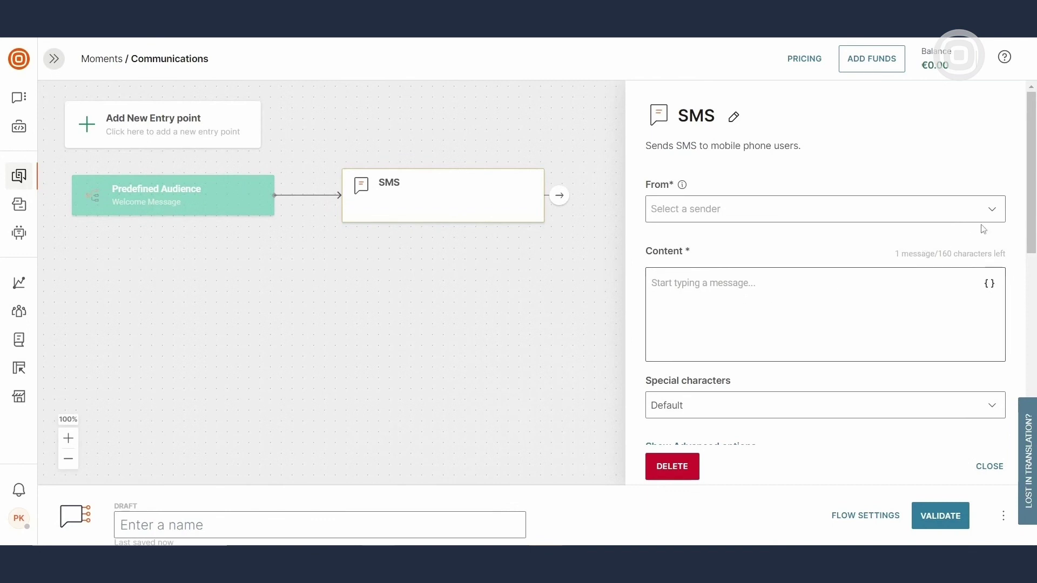
left_click(993, 213)
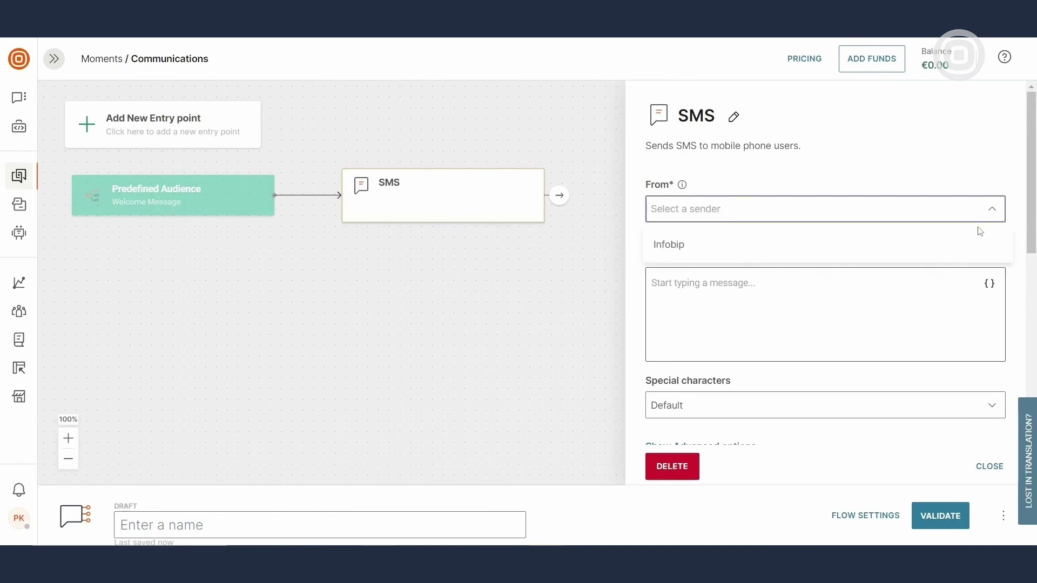
Step: Send the SMS from Infobip with the offer text greeting 'Hi {First Name}'
left_click(953, 244)
left_click(811, 316)
type("Hi, You're in for a treat! Check out our latest offering: https://www.infobip-shop.com/. Don't wait too long to grab this exclusive deal!")
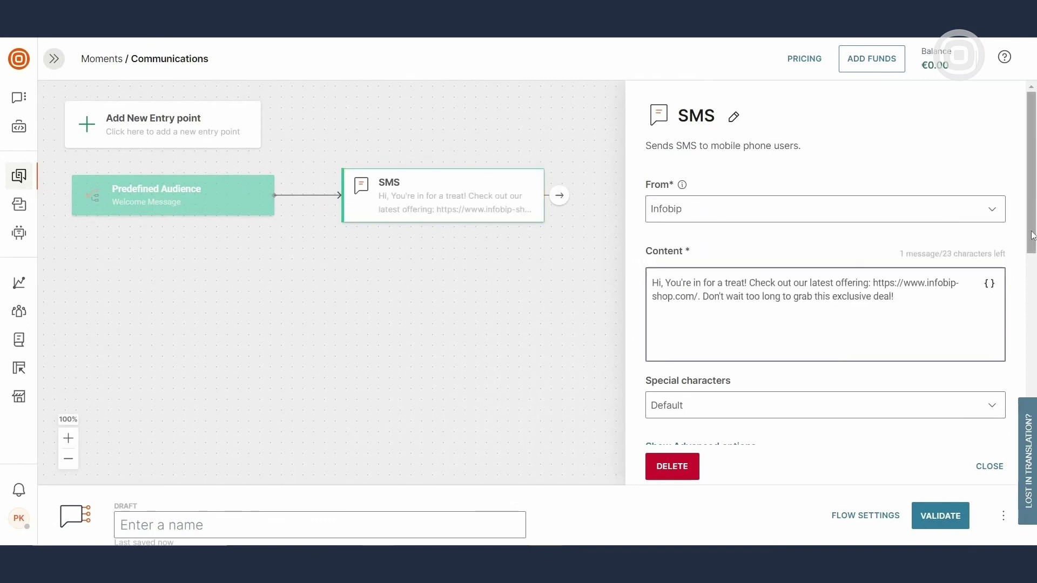
scroll(1023, 250, "down", 1)
left_click(661, 255)
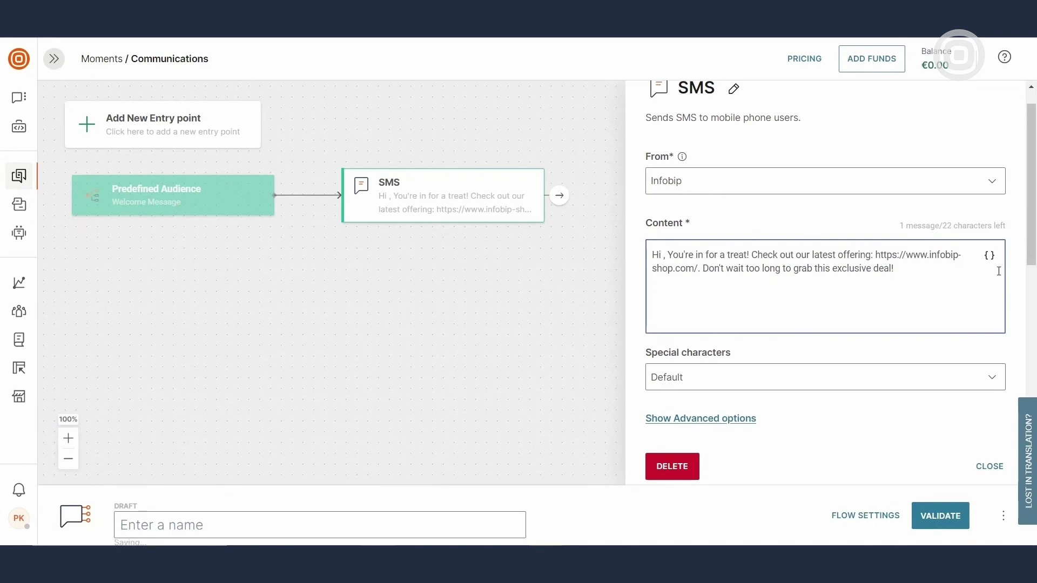
left_click(990, 255)
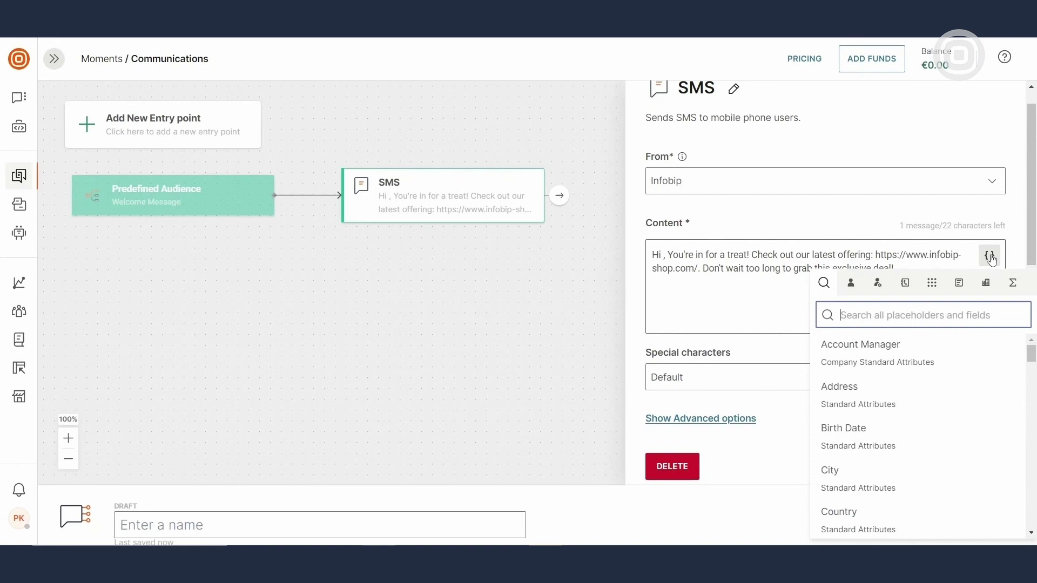
type("fi")
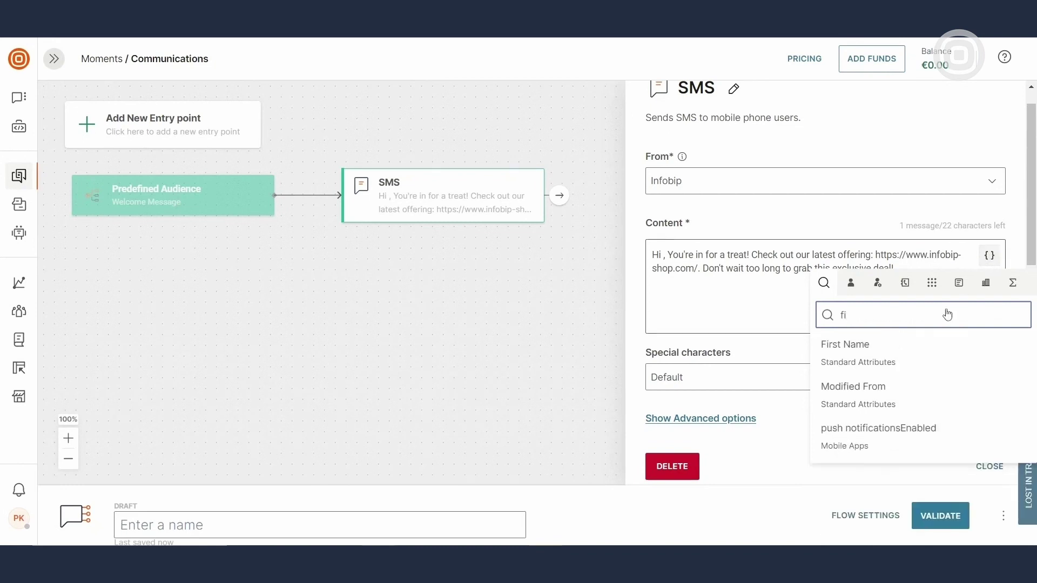
left_click(895, 349)
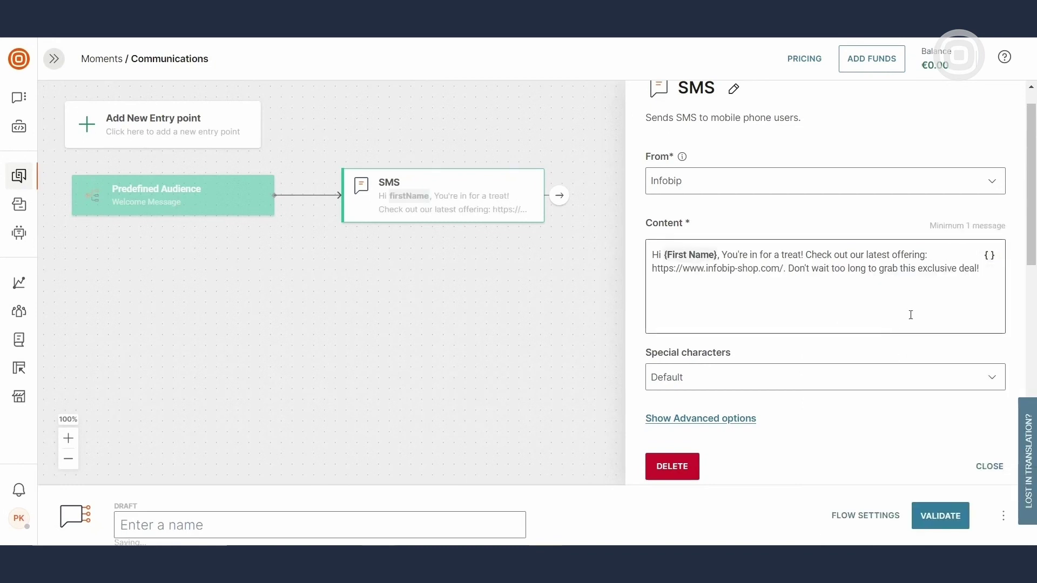
scroll(824, 317, "down", 2)
scroll(823, 316, "down", 1)
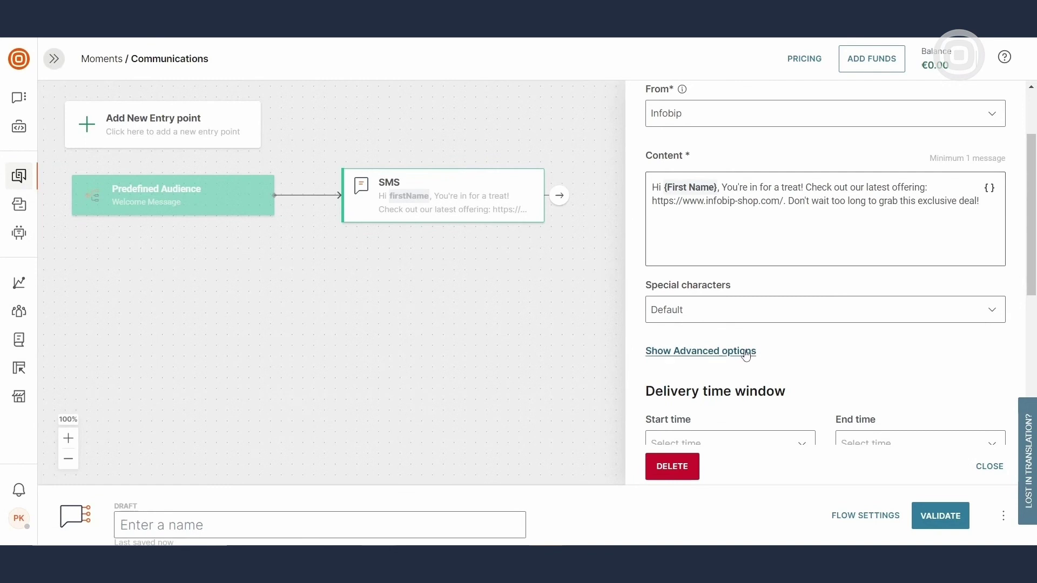
Step: Enable Track URL clicks and Shorten URLs in the SMS advanced options
left_click(736, 355)
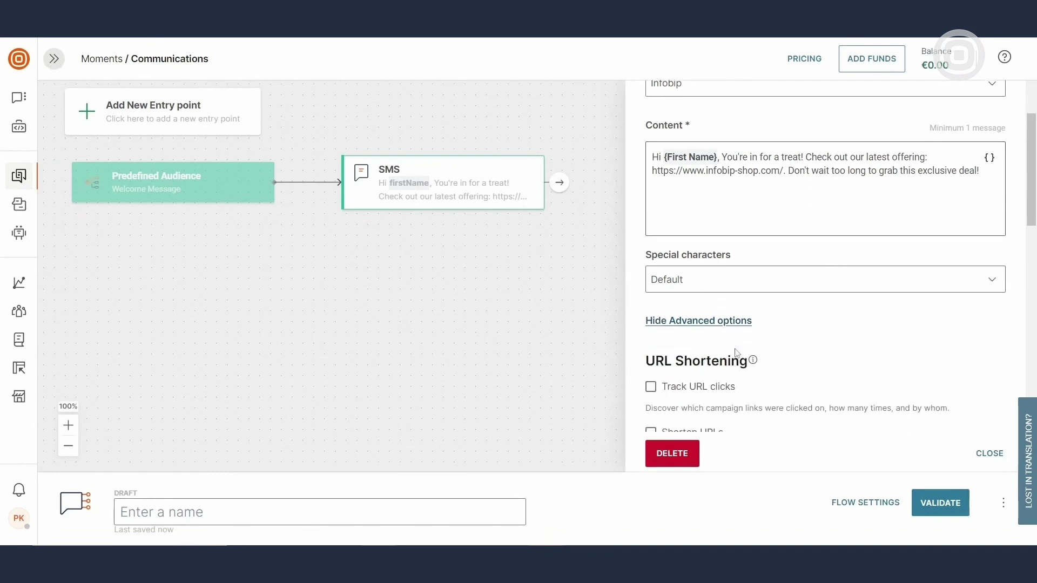
scroll(745, 349, "down", 3)
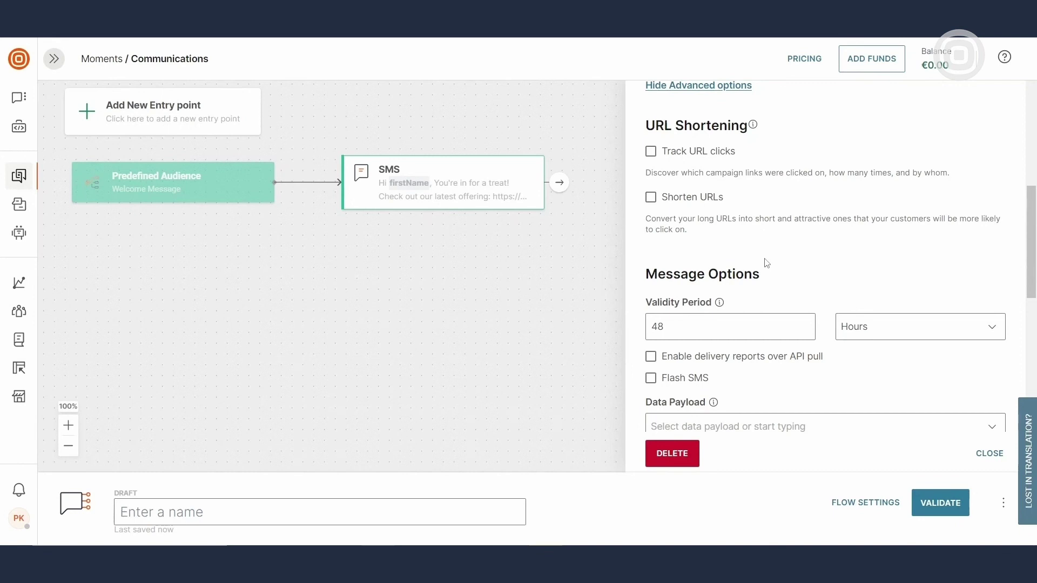
left_click(652, 151)
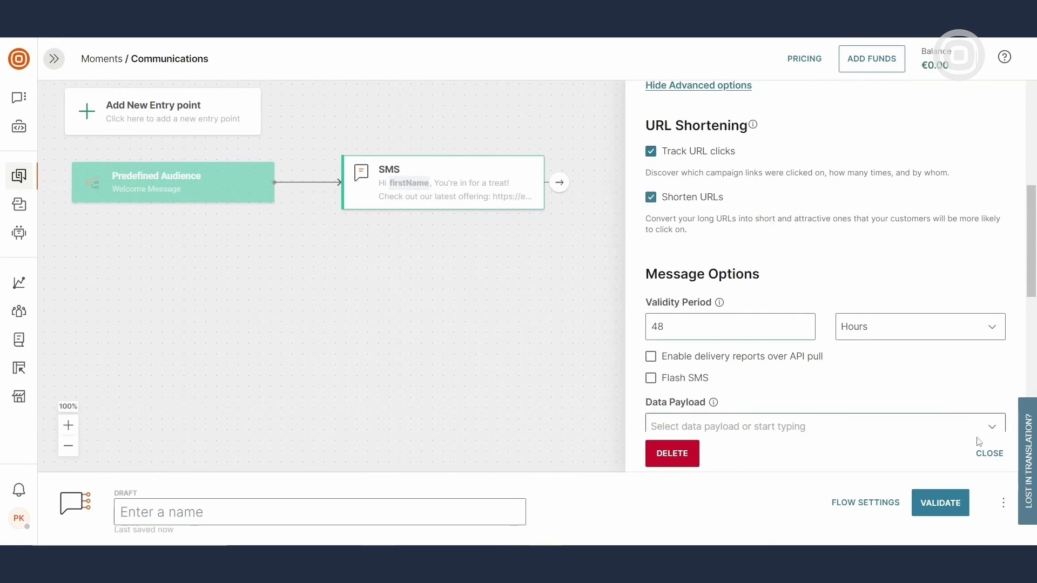
left_click(990, 453)
left_click(559, 182)
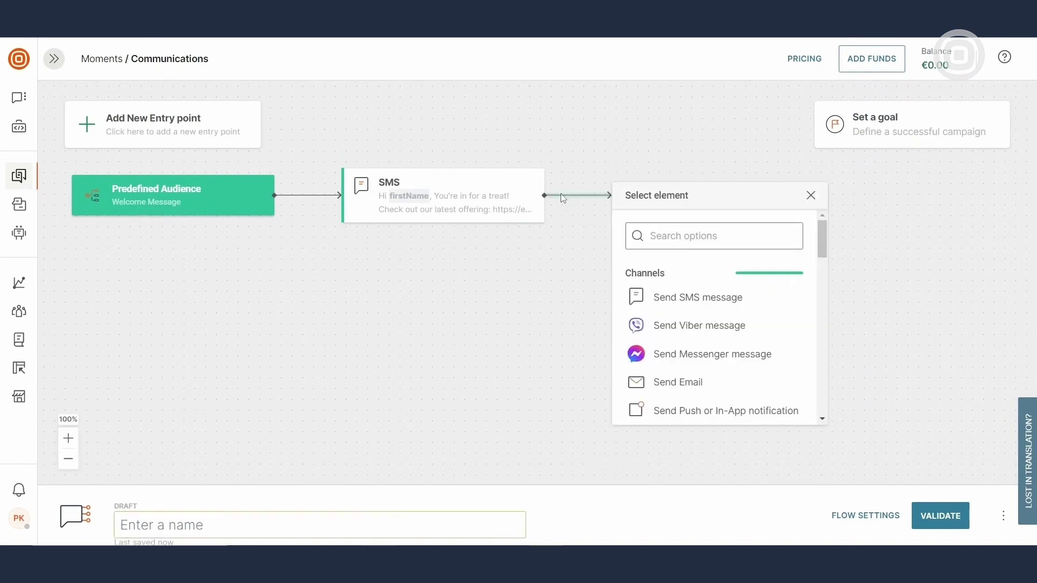
Step: Add a Wait for an event step waiting for SMS Link Clicked to happen
left_click(692, 235)
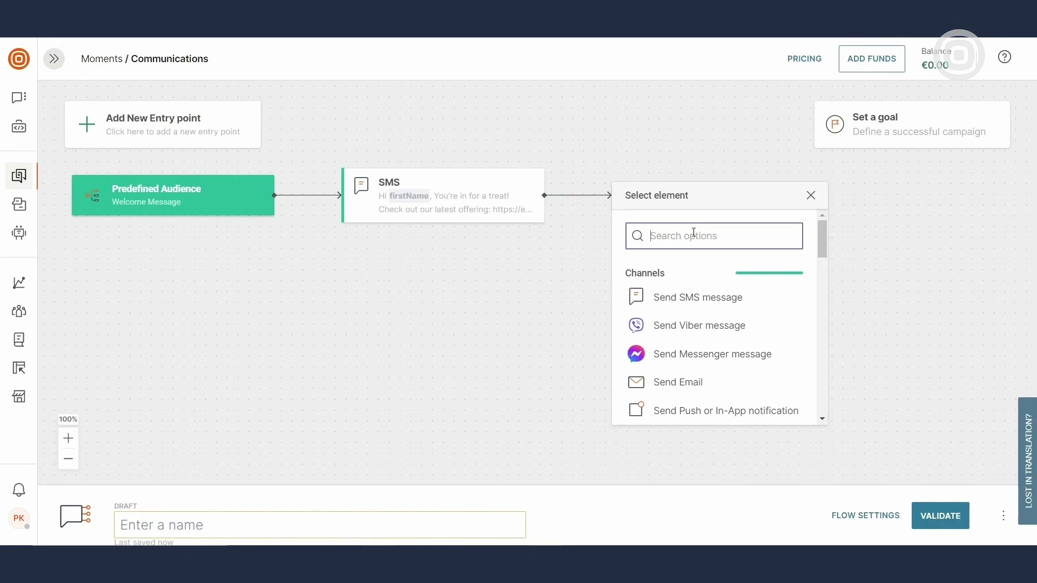
scroll(729, 288, "down", 3)
scroll(753, 316, "down", 2)
scroll(757, 320, "down", 3)
scroll(757, 320, "down", 3)
scroll(754, 320, "down", 2)
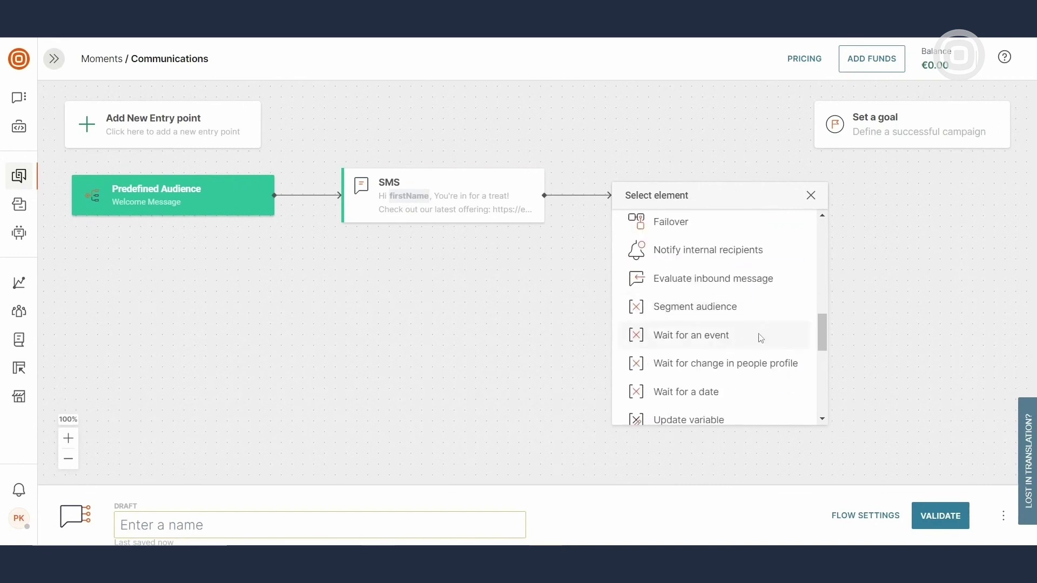
left_click(758, 335)
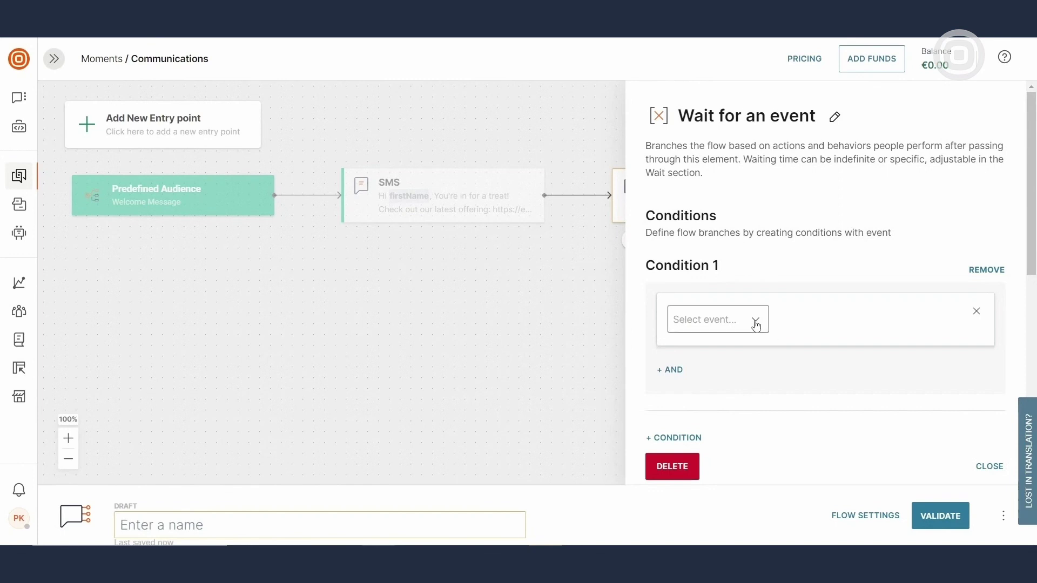
left_click(757, 324)
type("sms")
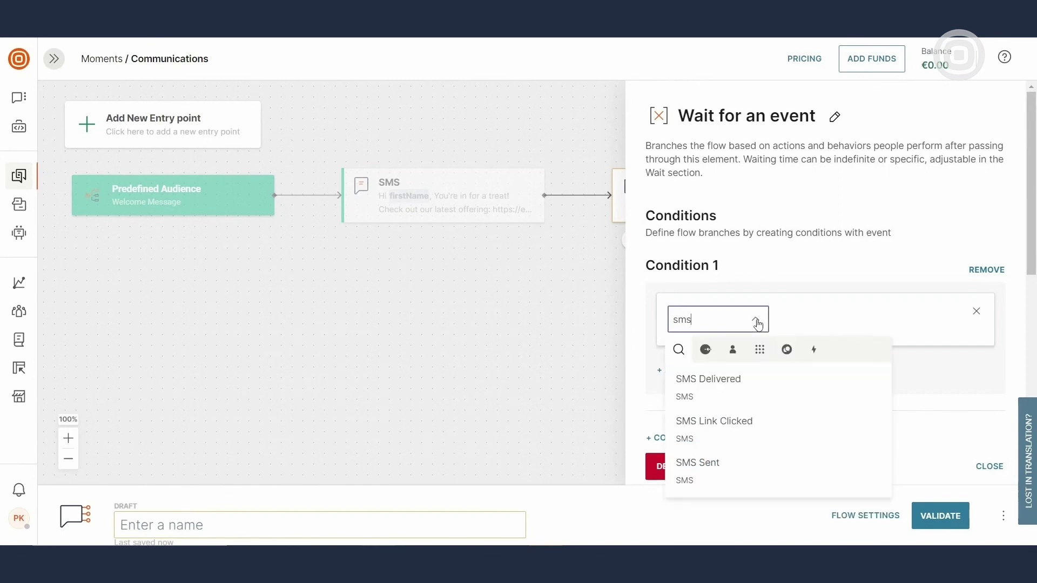
left_click(808, 426)
left_click(673, 351)
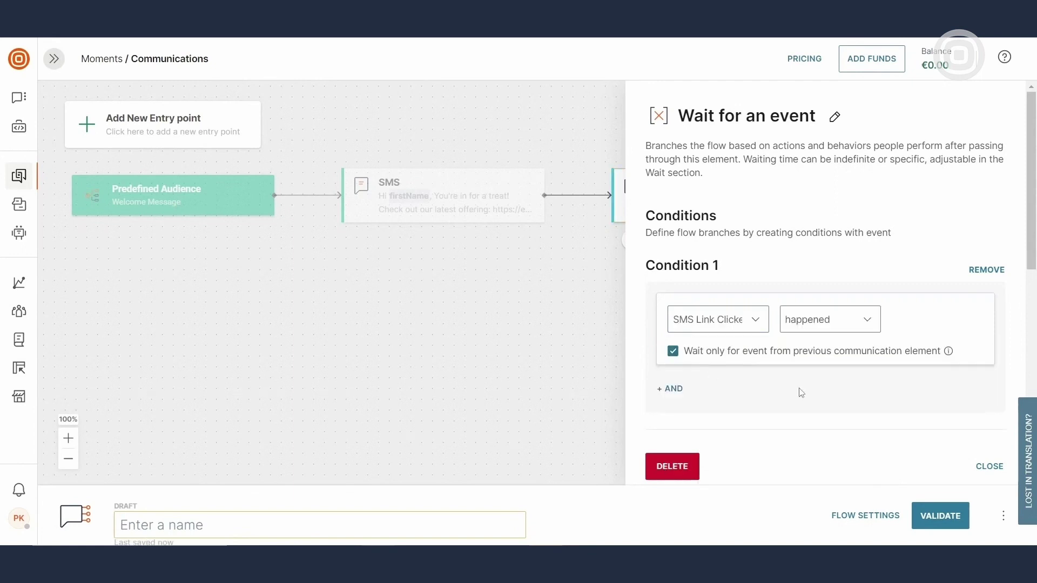
left_click(989, 466)
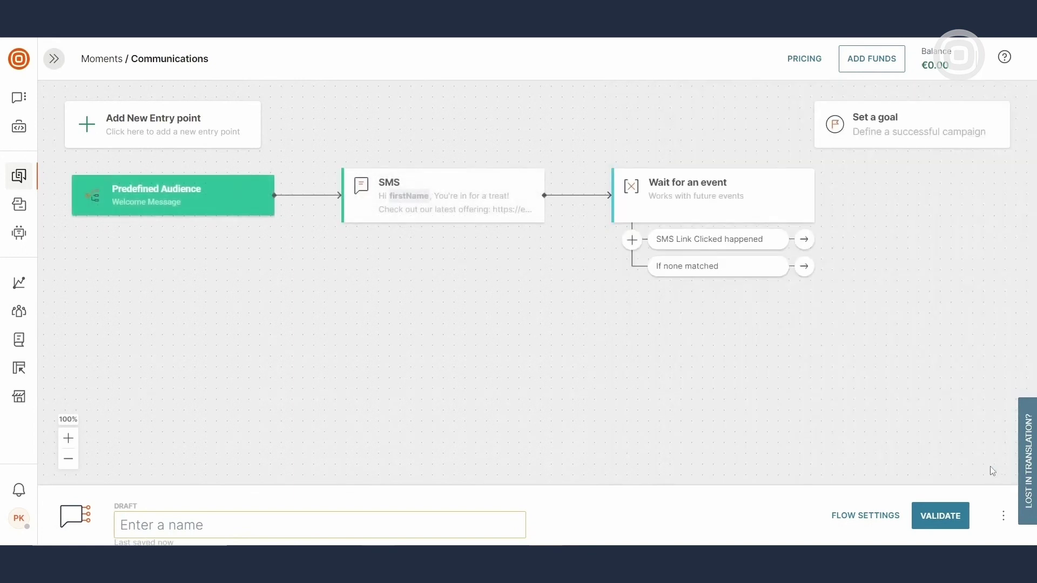
Step: Tag link clickers with a new 'New Offering Interested' tag
left_click_drag(892, 365, 758, 365)
left_click(671, 241)
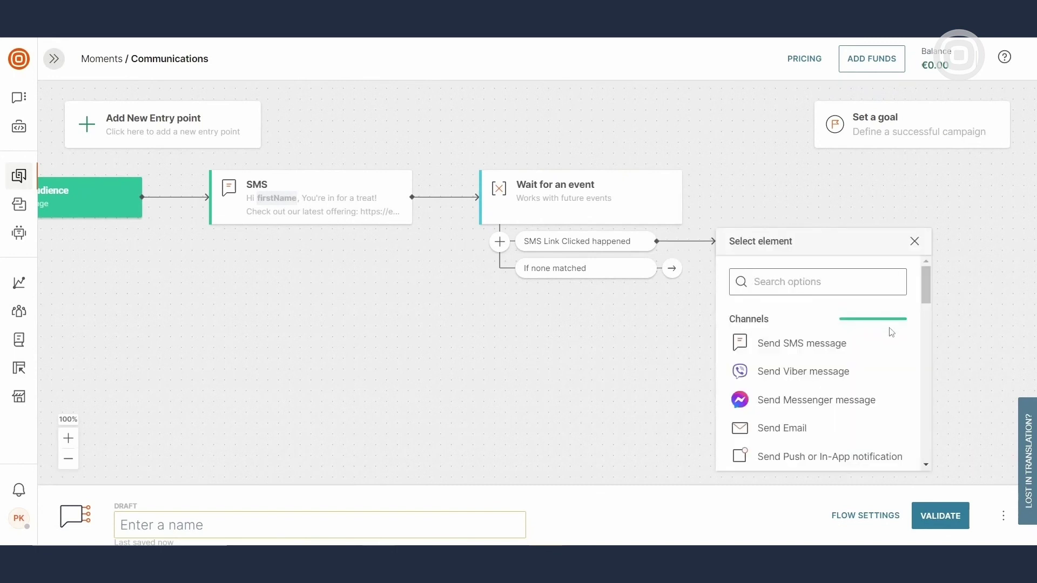
scroll(898, 337, "down", 4)
scroll(899, 336, "down", 4)
scroll(897, 336, "down", 3)
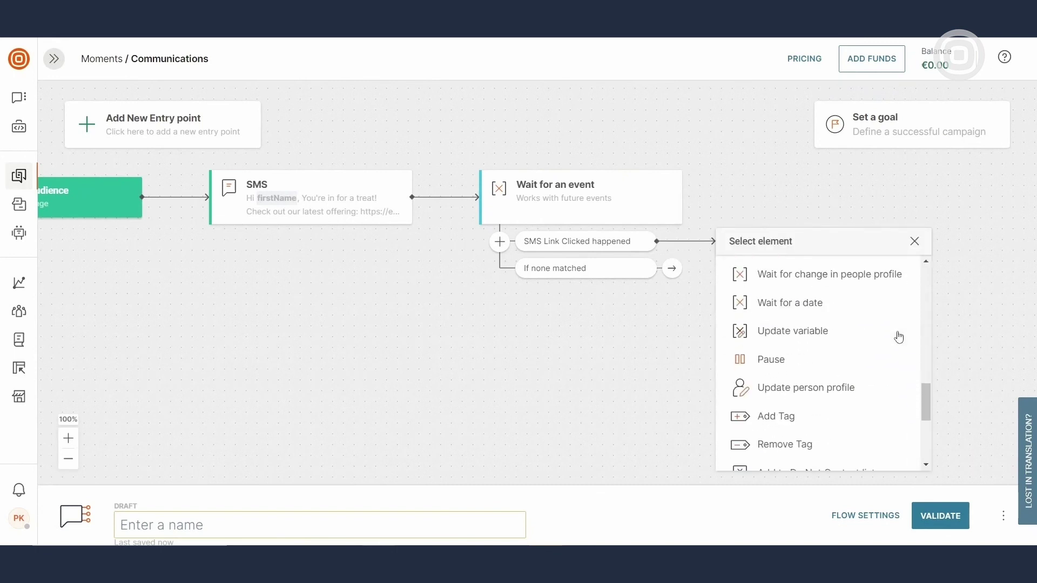
left_click(854, 415)
left_click(685, 380)
type("New Offering Interested")
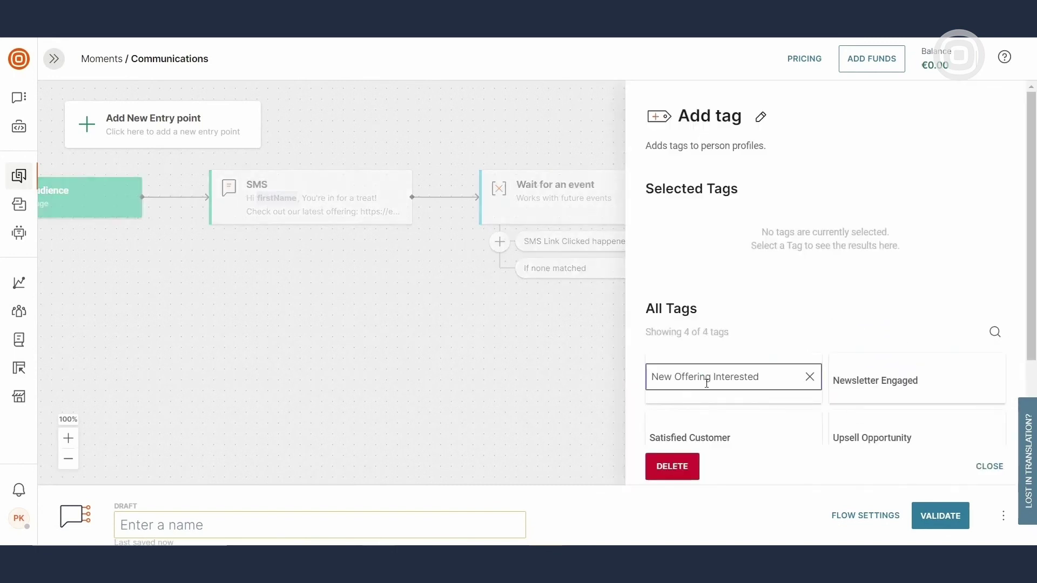
key("Return")
left_click(989, 466)
Step: Tag the none-matched branch with a new 'New Offering Not Interested' tag
left_click(671, 268)
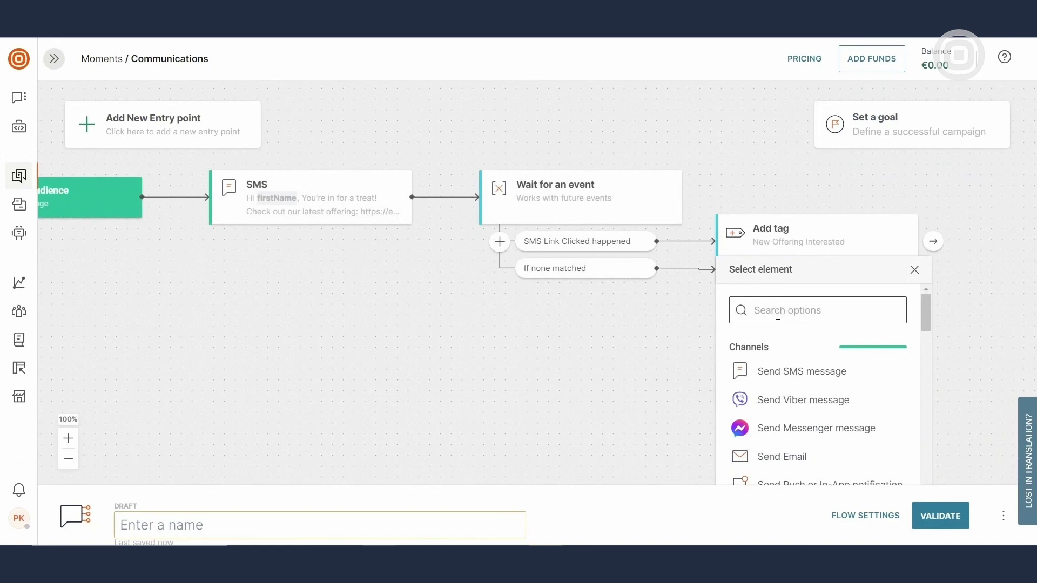
type("ta")
left_click(798, 366)
left_click(686, 382)
type("New Offering Not Interested")
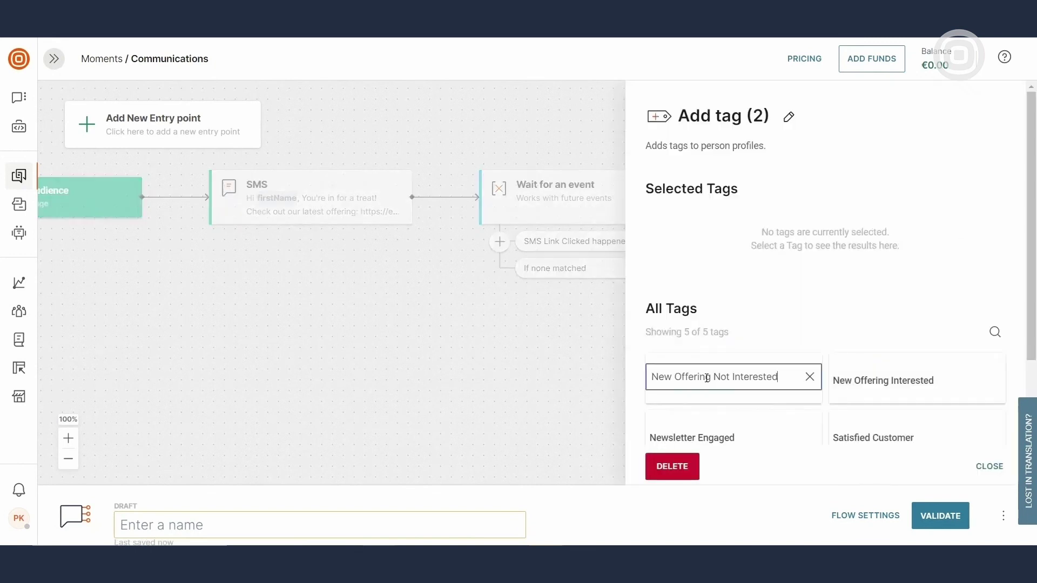
key("Return")
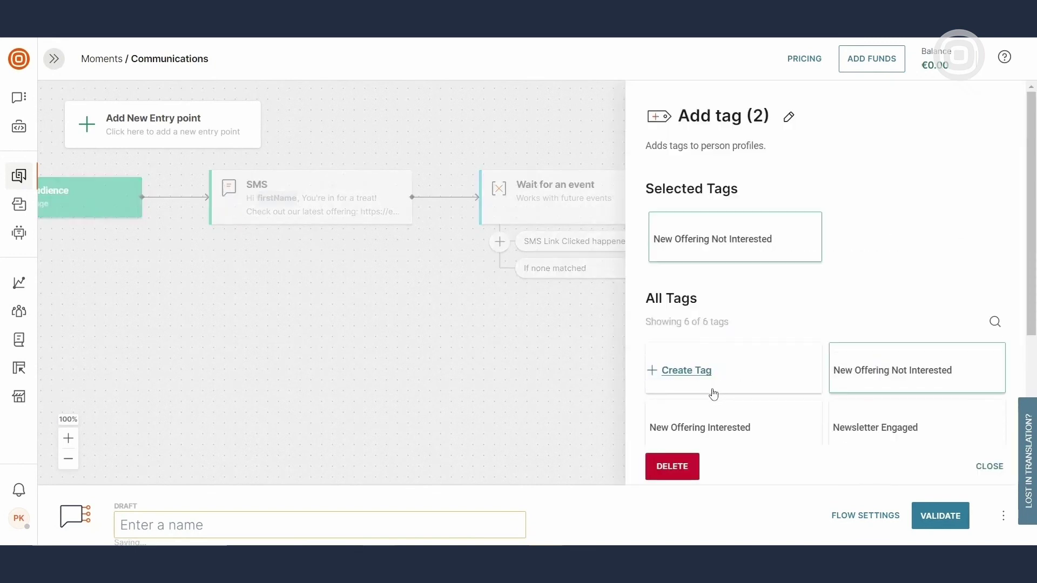
left_click(989, 467)
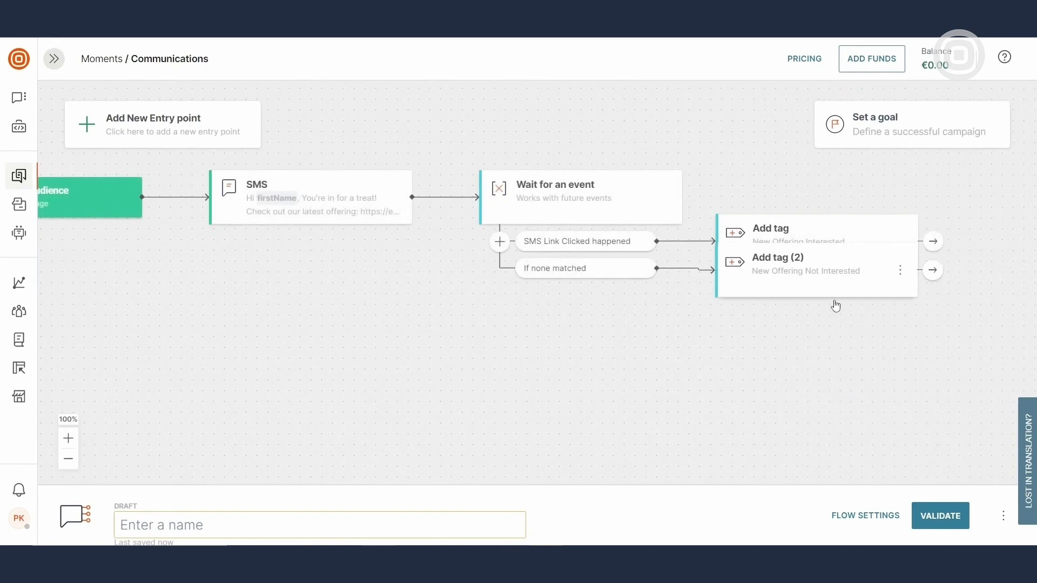
Step: After the Interested tag, send an Infobip SMS with the 15% discount message
left_click_drag(892, 365, 655, 352)
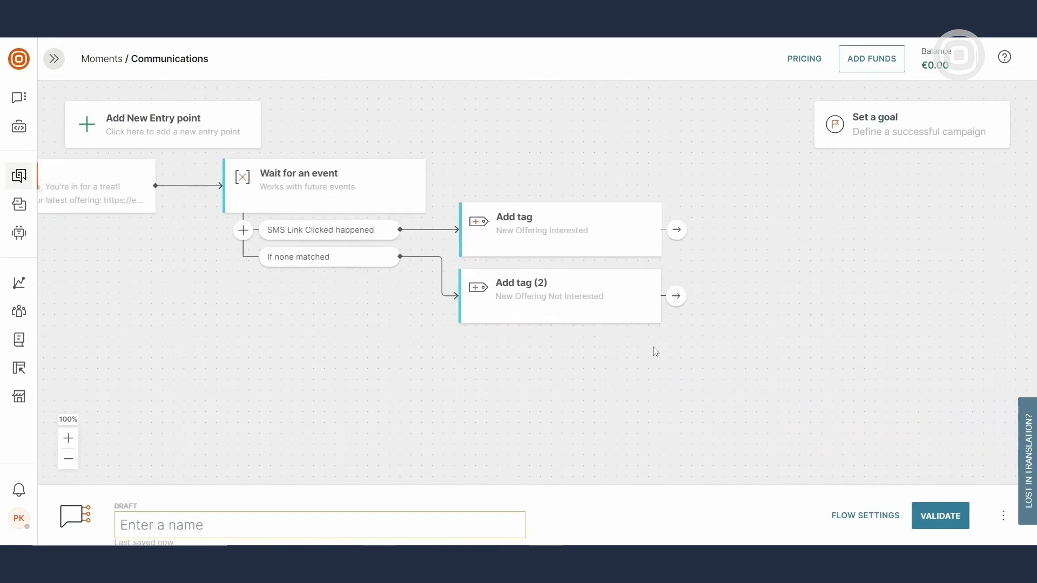
left_click(676, 229)
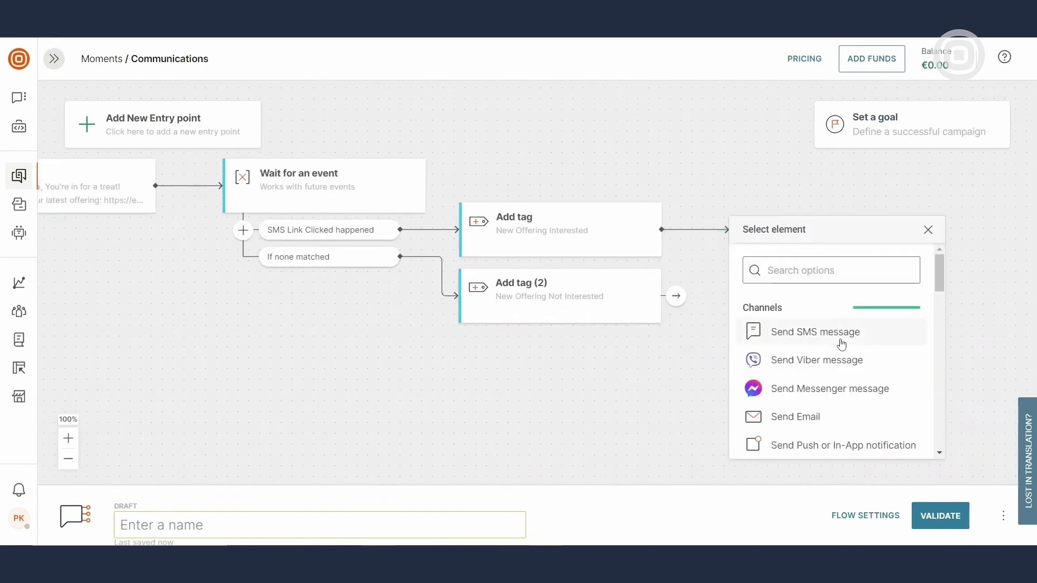
left_click(816, 333)
left_click(981, 208)
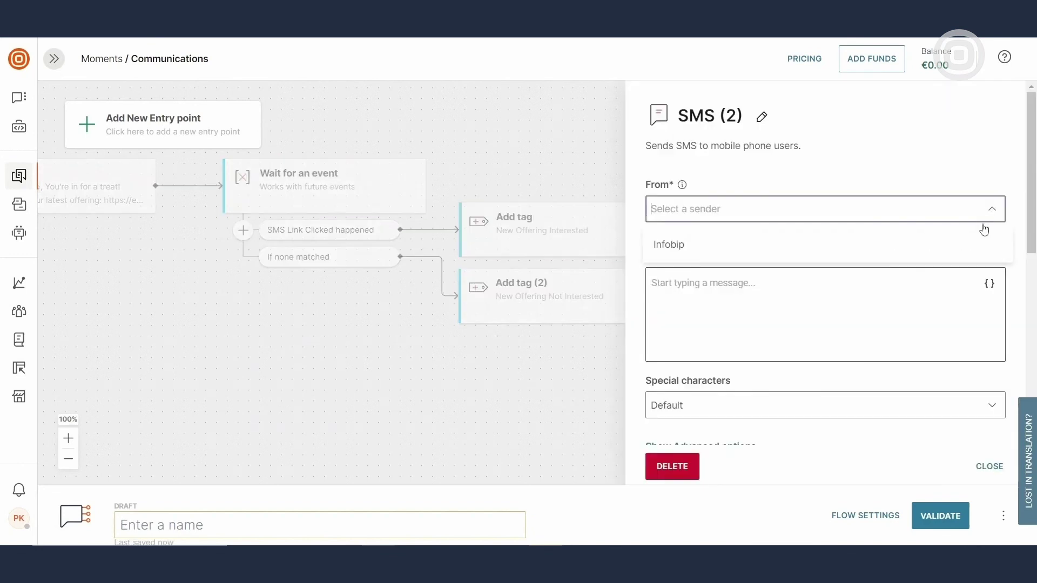
left_click(979, 247)
left_click(867, 288)
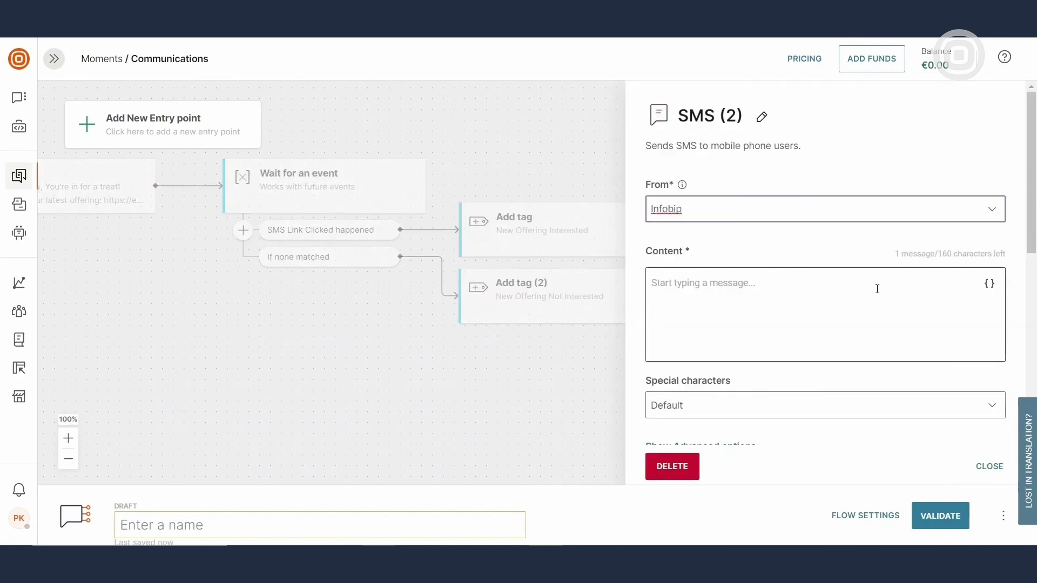
type("Hi {First Name}, Thanks for checking out our latest offering! Here's a 15% off discount code just for you: Promo1234. Hurry, offer expires soon!")
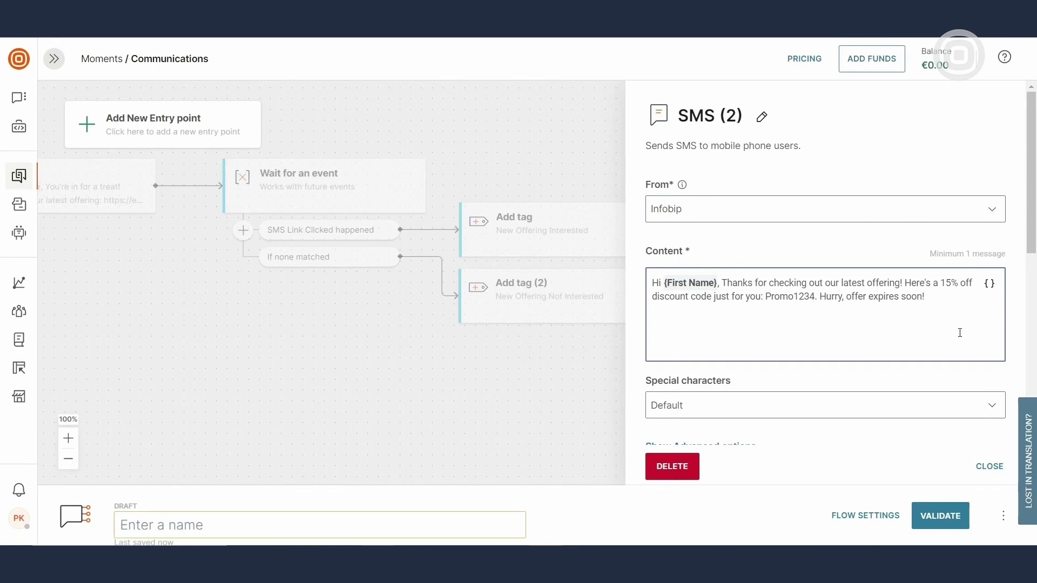
left_click(989, 466)
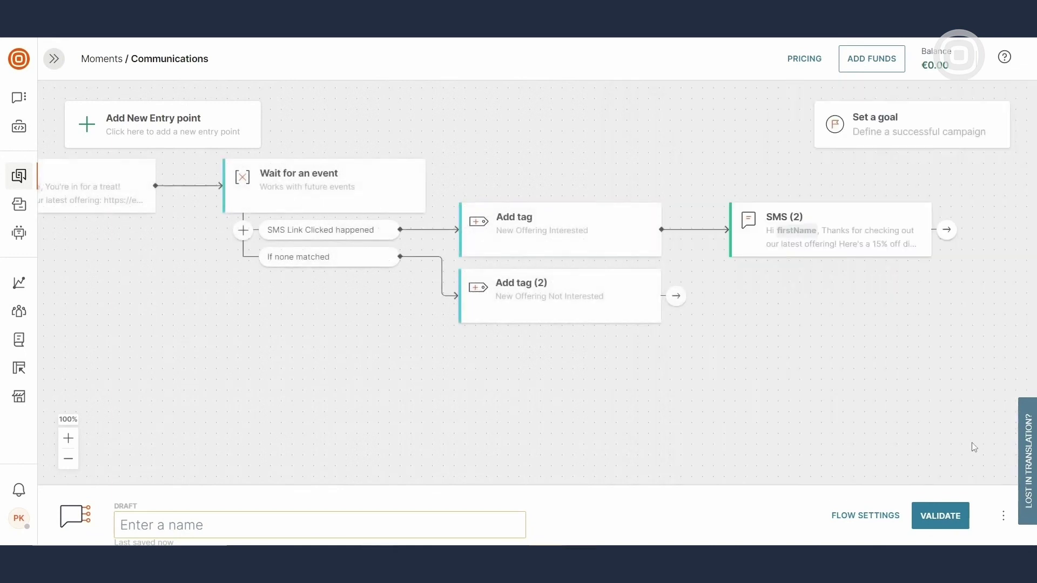
Step: Turn on a flow goal and set it to SMS Link Clicked
left_click(924, 124)
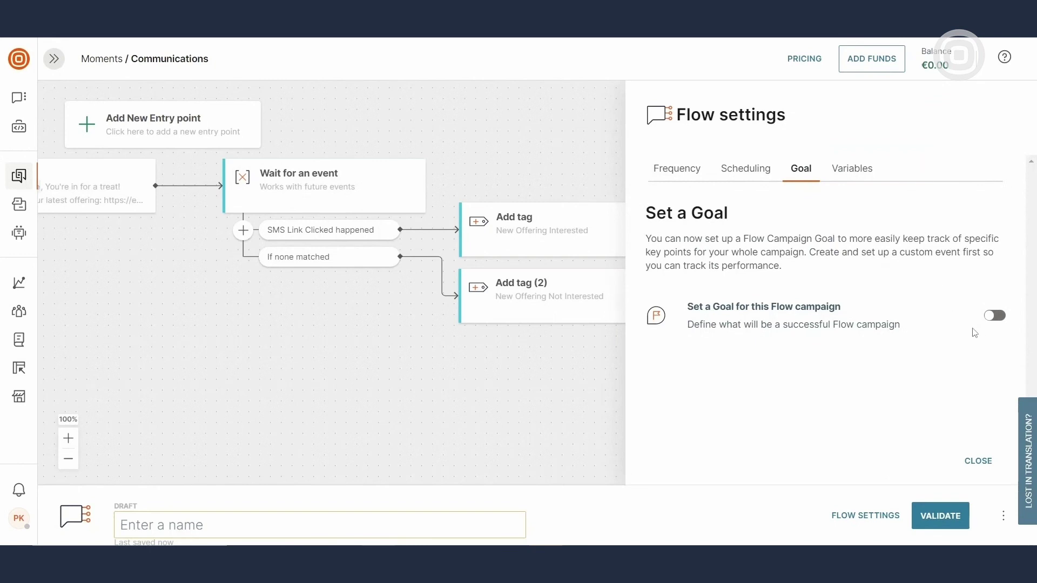
left_click(995, 317)
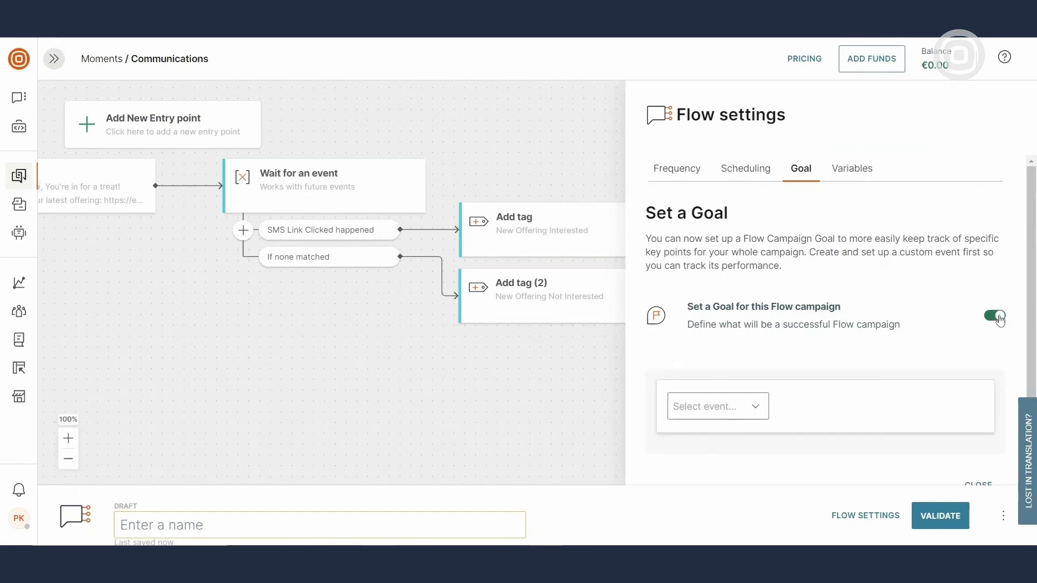
left_click(755, 408)
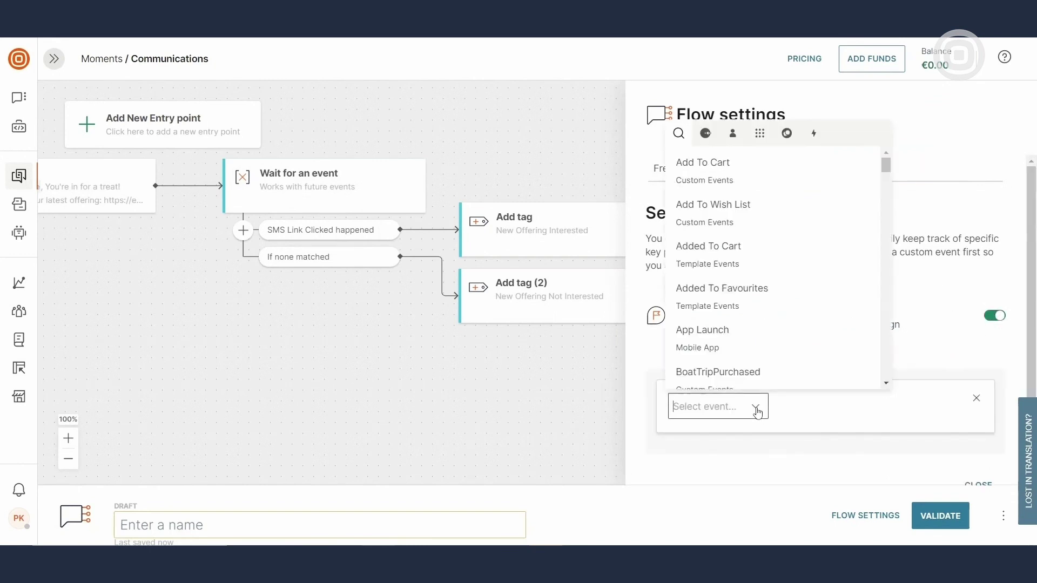
type("sms")
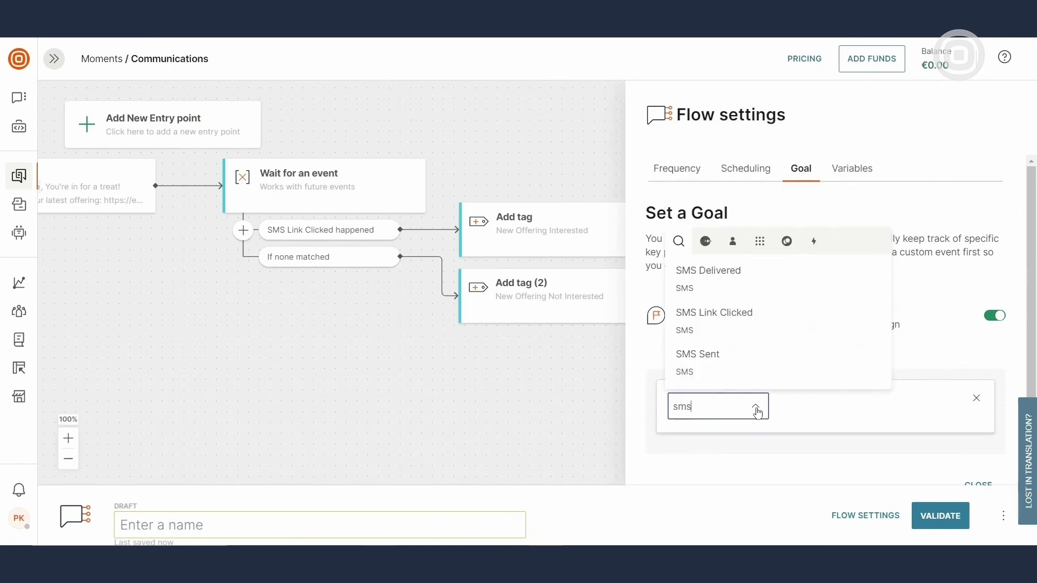
left_click(819, 318)
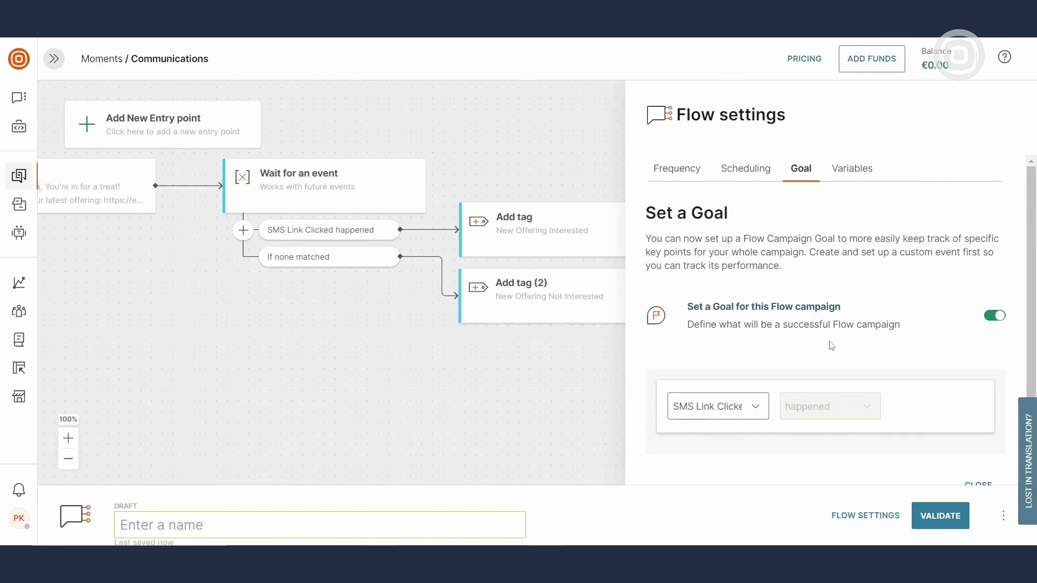
left_click(354, 524)
type("New offering Campaign")
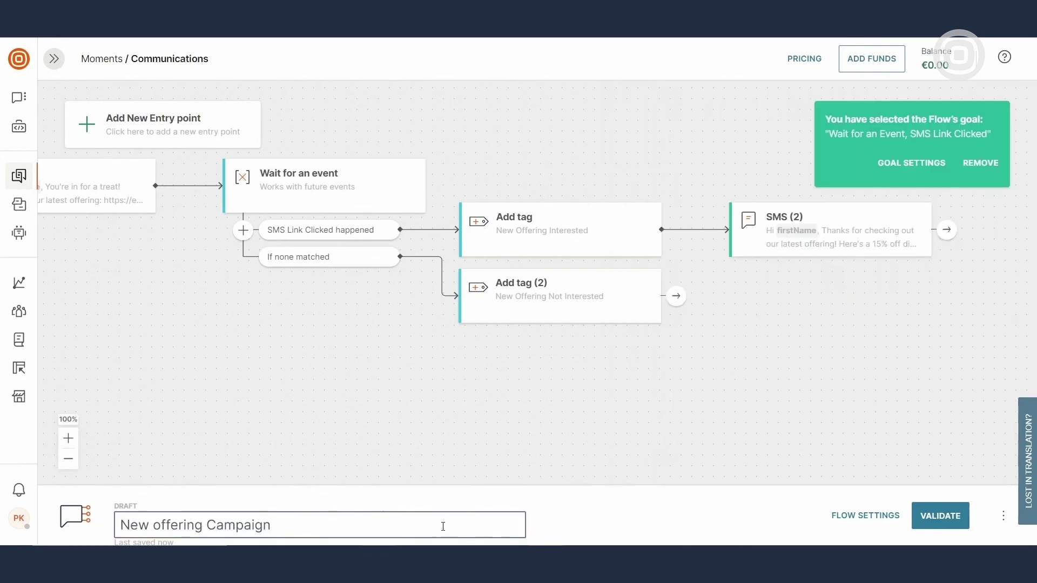
Step: Validate and launch the flow, then open New offering Campaign from All Communications
left_click(940, 515)
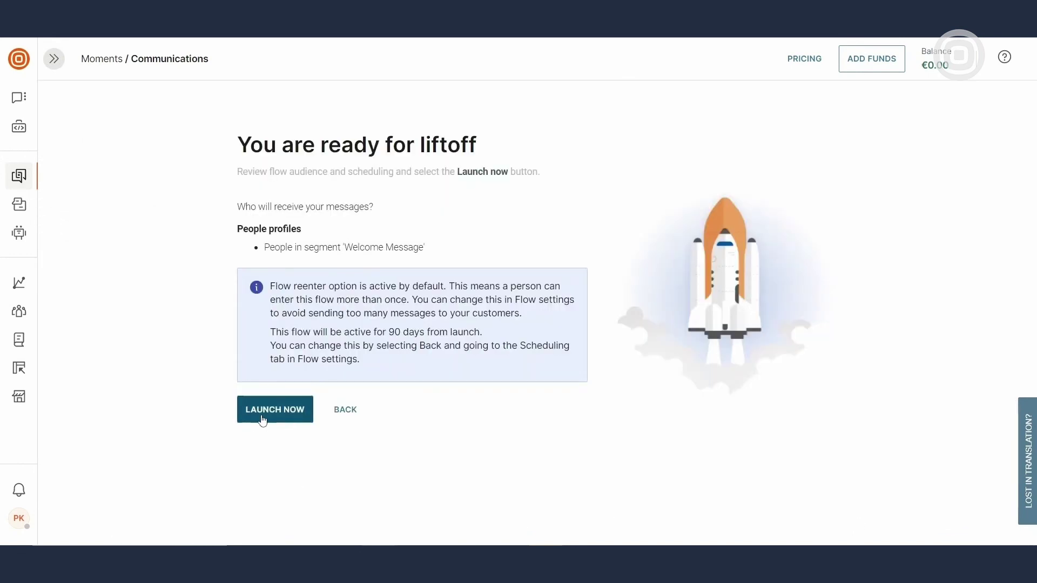
left_click(262, 417)
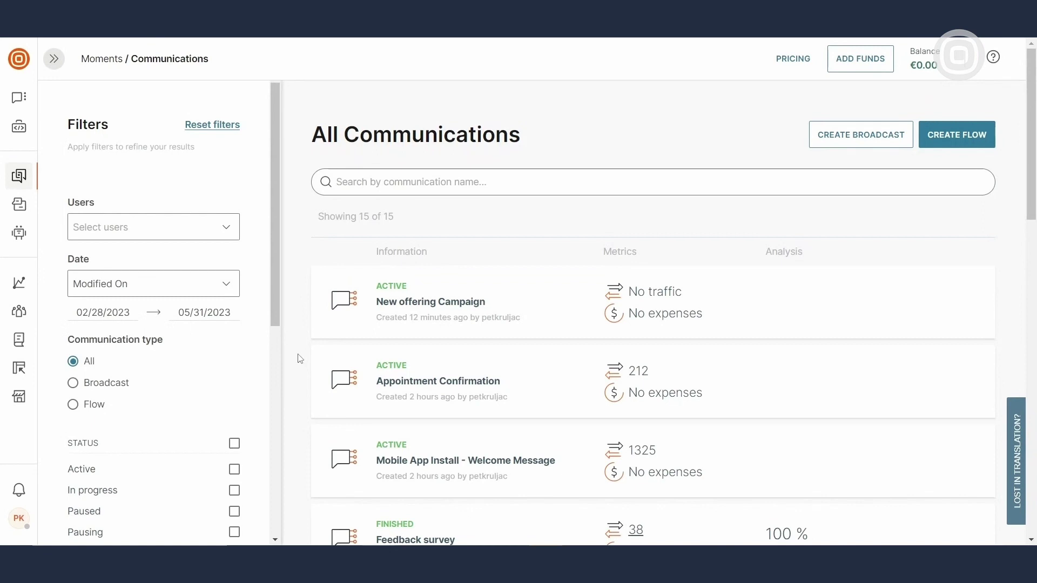
left_click(655, 299)
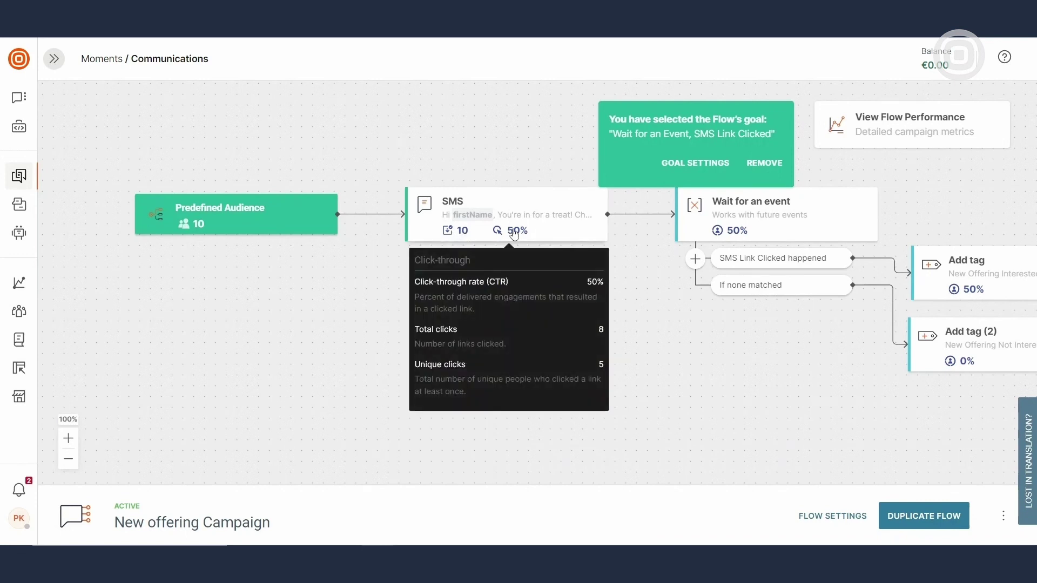
Step: Pan the canvas to show the Add tag and discount SMS (2) node metrics
left_click_drag(705, 349, 376, 356)
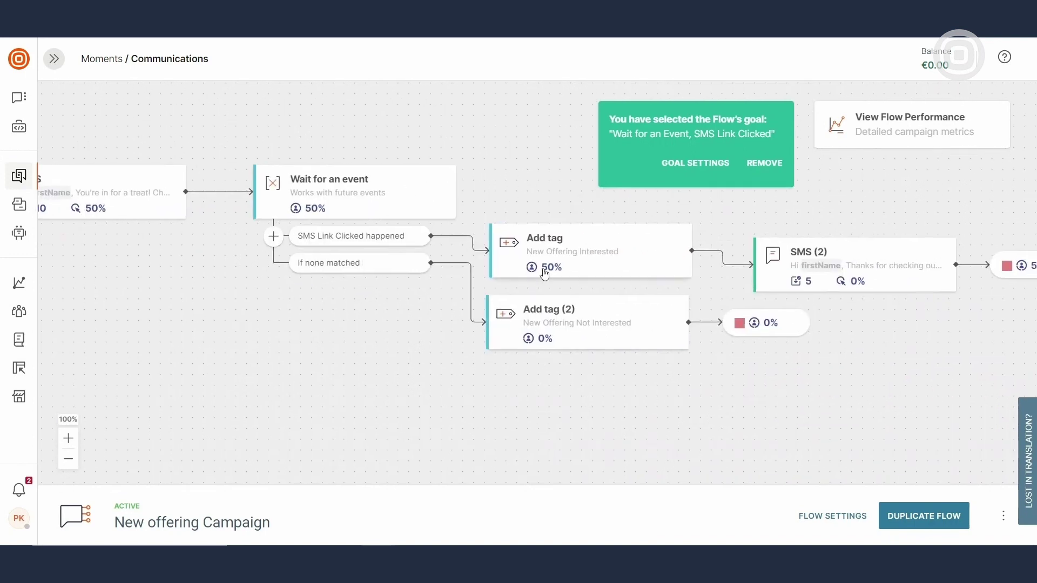